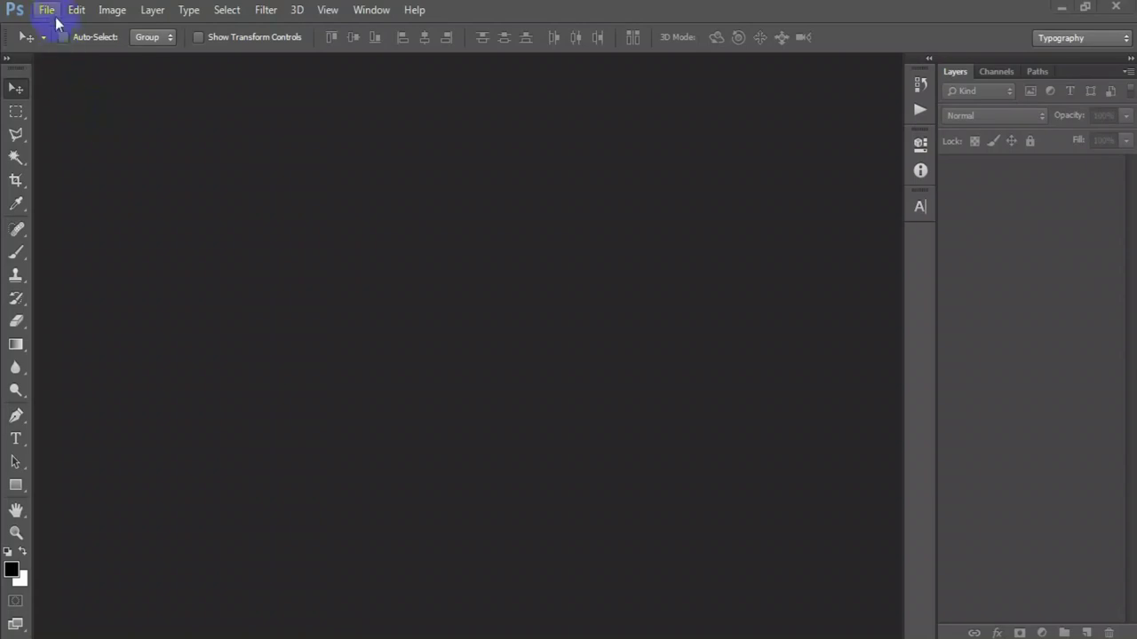
Step: Open the portrait of the woman with flowers, dock it as a tab and zoom out
left_click(65, 45)
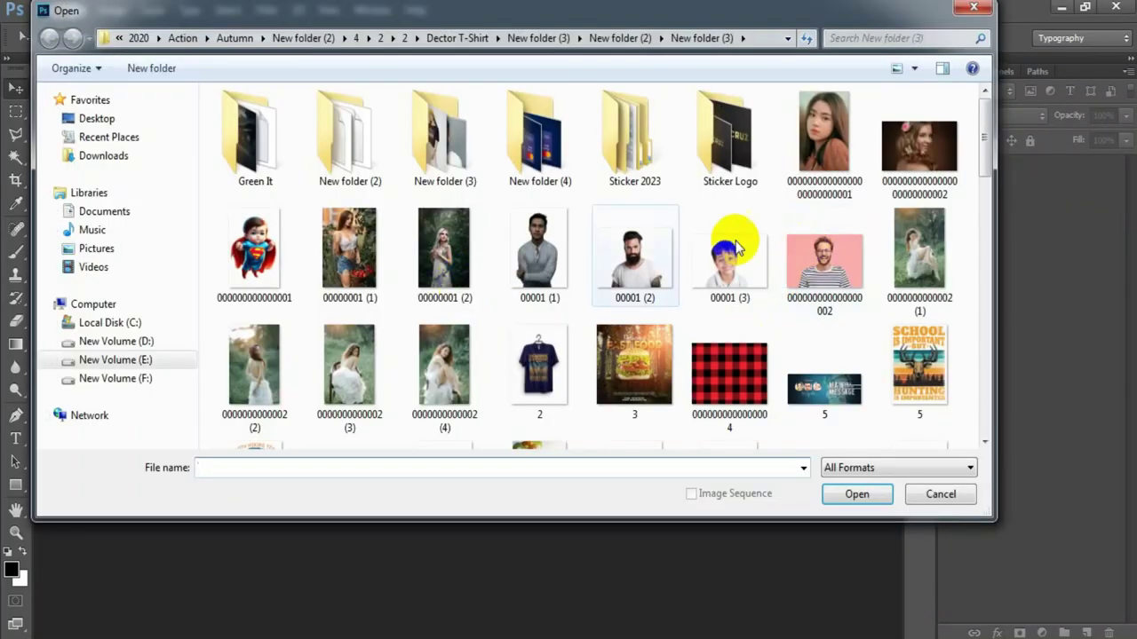
double_click(919, 148)
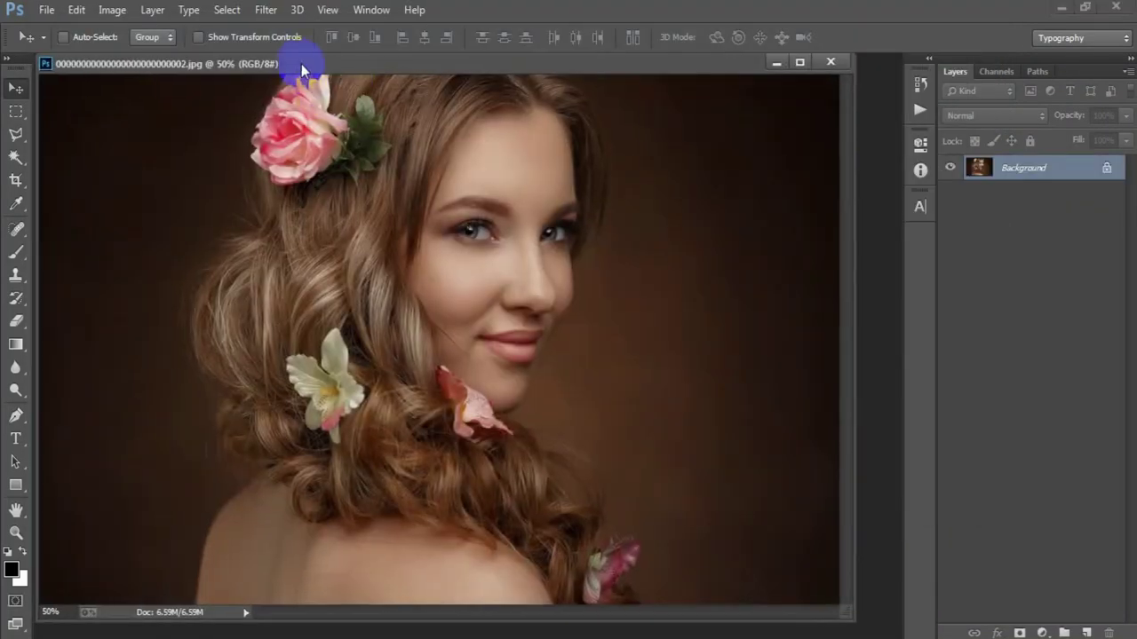
left_click_drag(299, 64, 322, 66)
key("ctrl+minus")
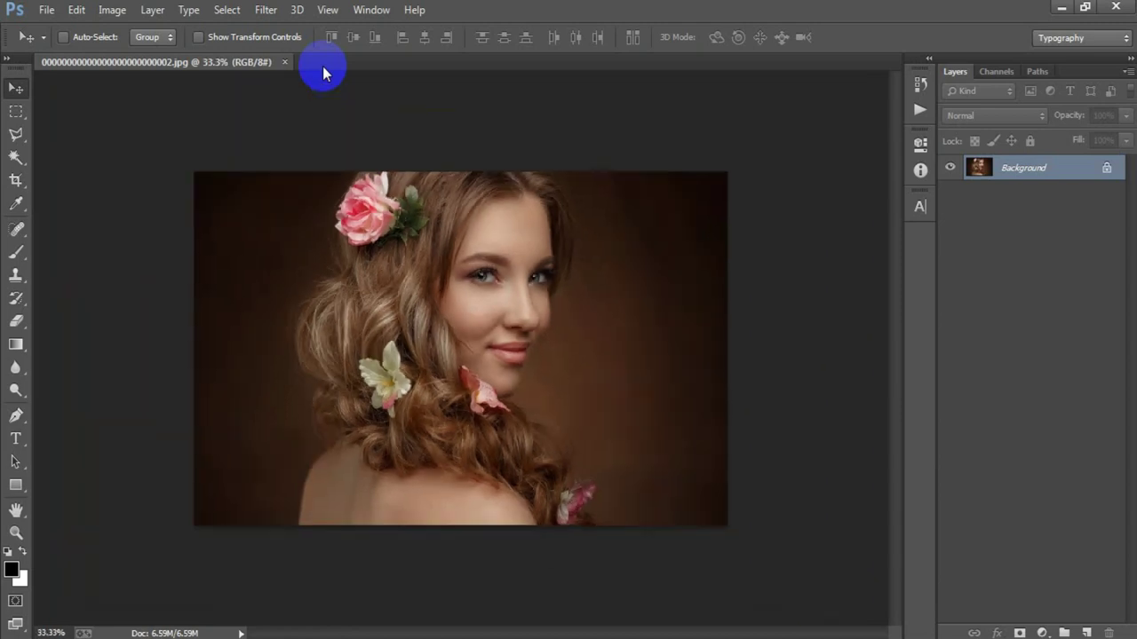
Step: Duplicate the photo onto Layer 1 and apply Auto Tone
key("ctrl+j")
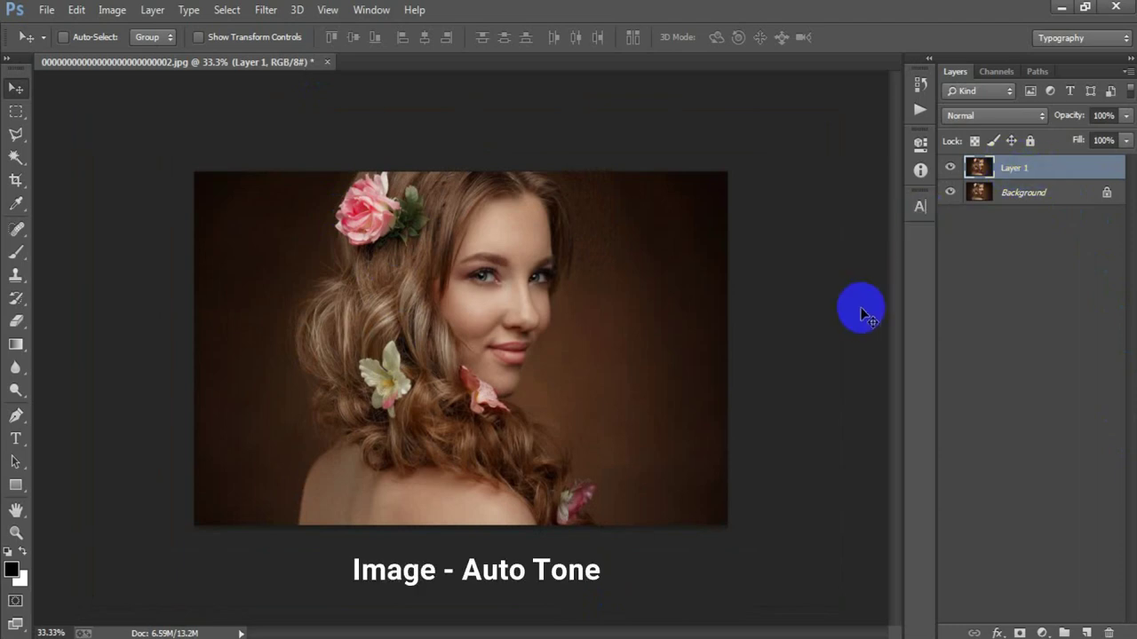
left_click(120, 10)
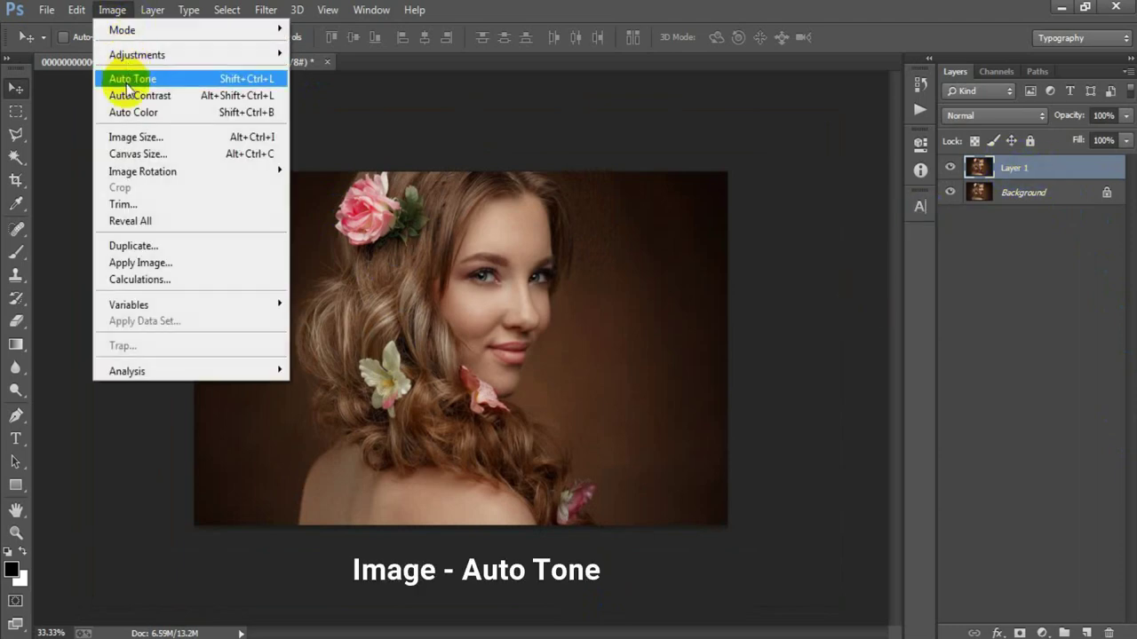
left_click(229, 80)
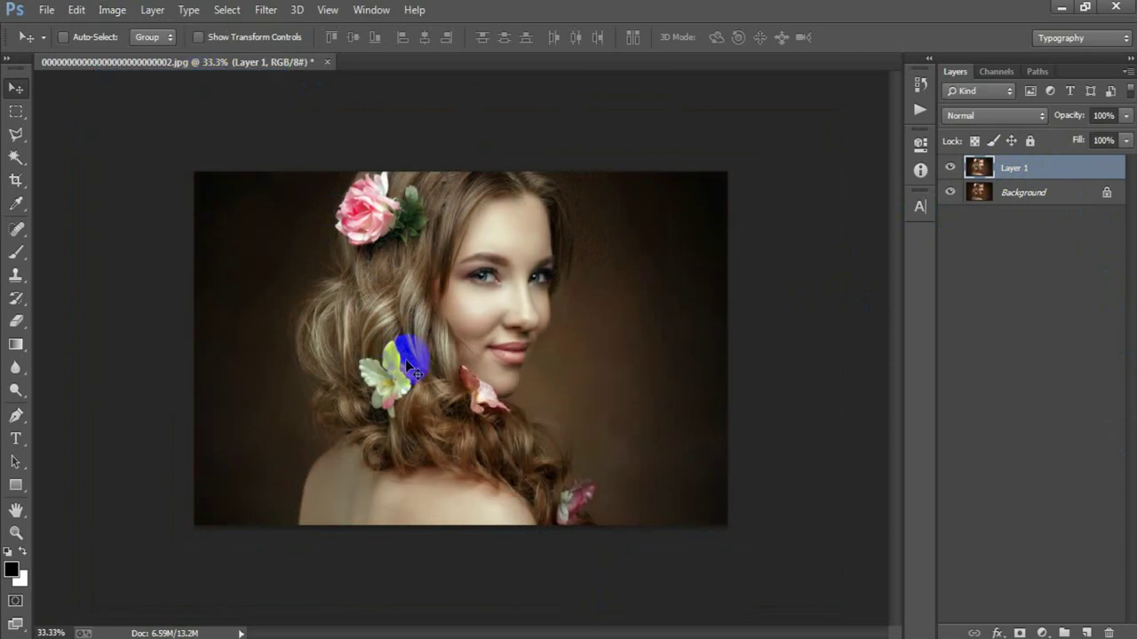
Step: Apply Oil Paint: Stylization 5.2, Cleanliness 2.1, Scale 0.1, Bristle Detail, Angular Direction and Shine 0
left_click(265, 10)
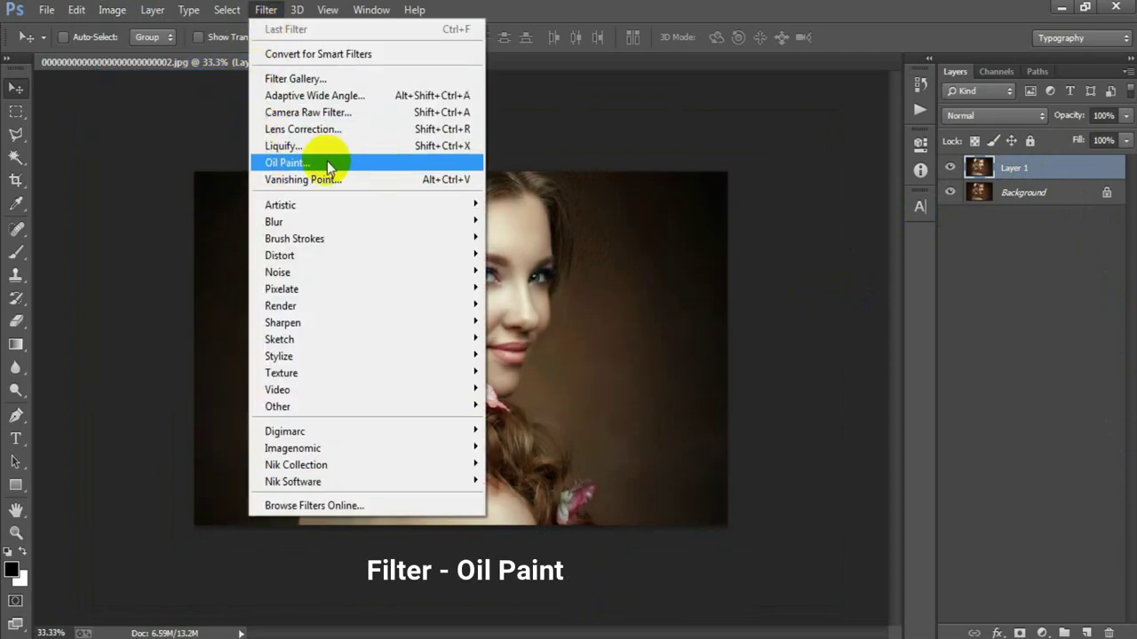
left_click(327, 163)
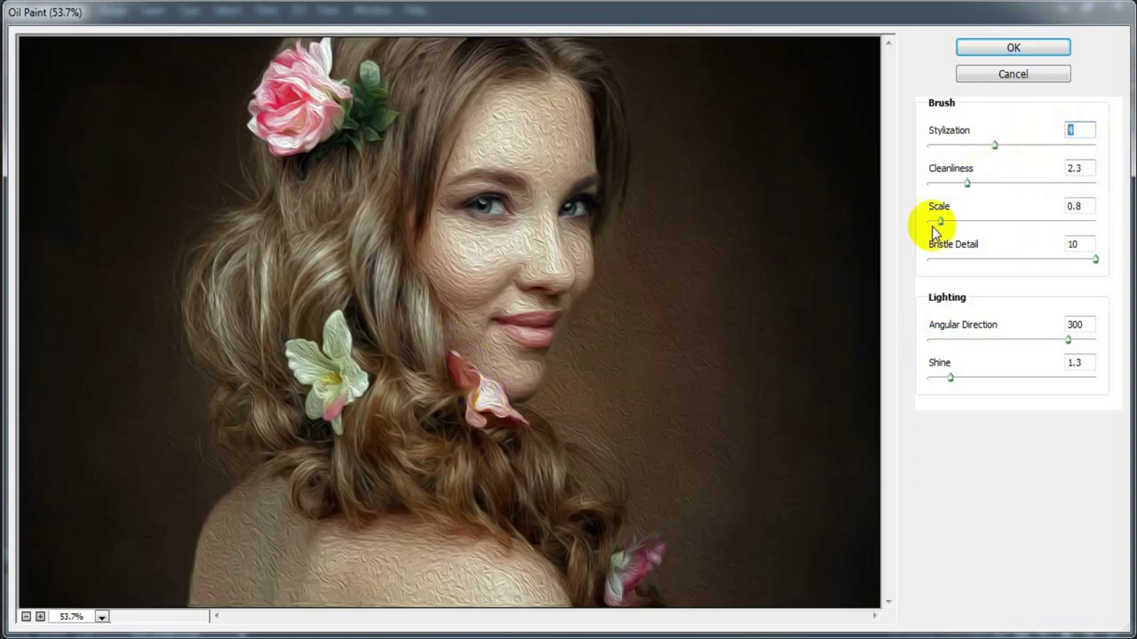
type("5.")
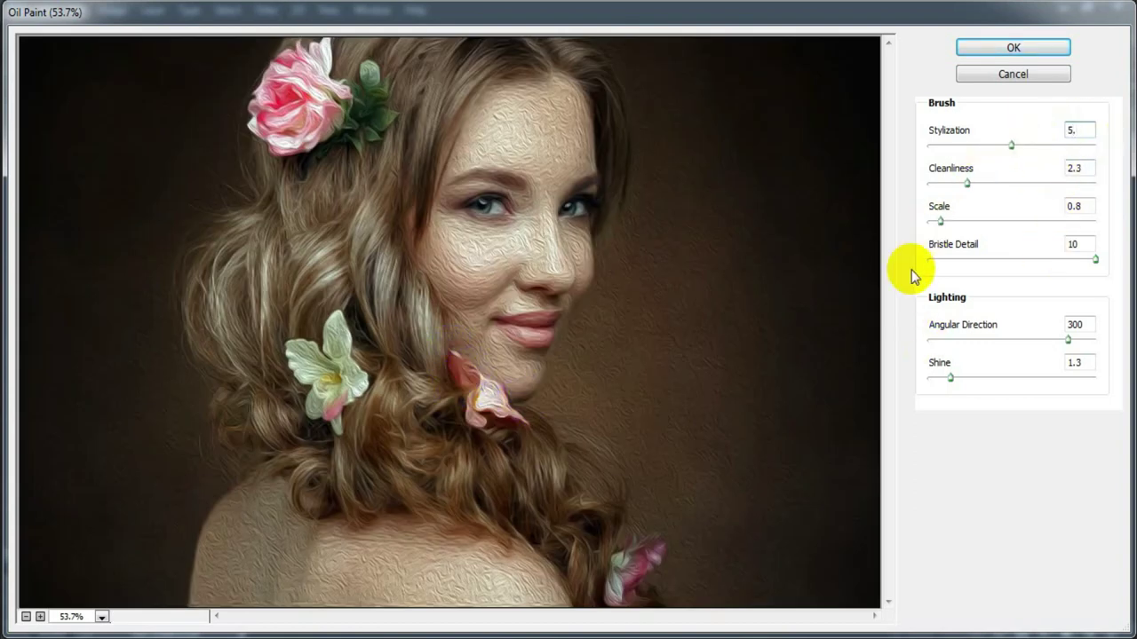
type("2")
left_click(1076, 170)
type("2.")
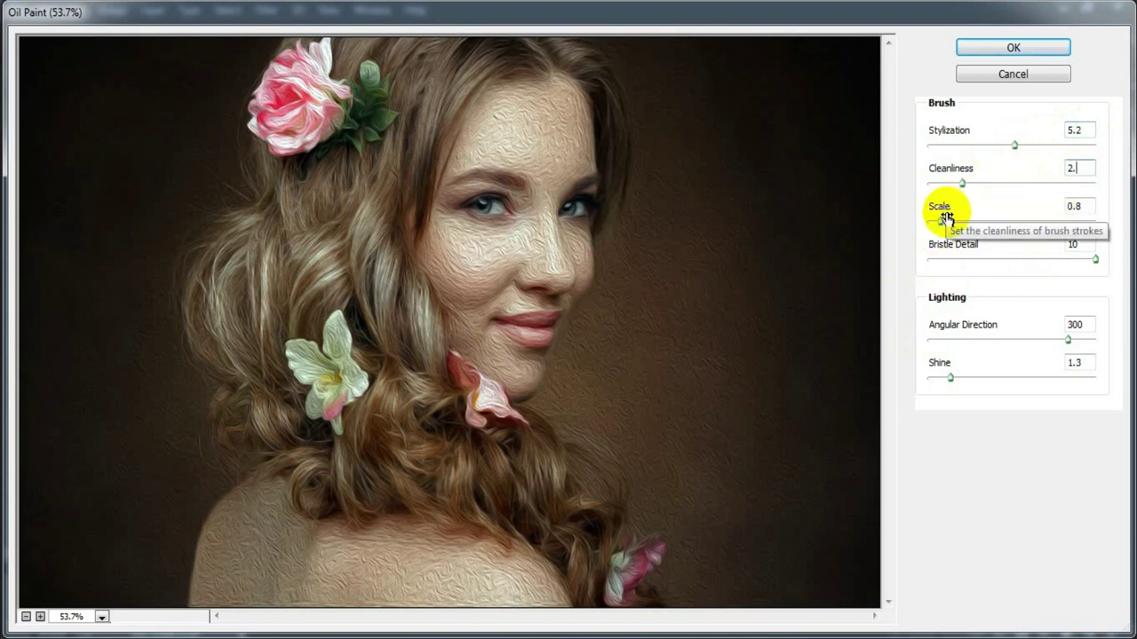
type("1")
left_click(1082, 206)
type("0.1")
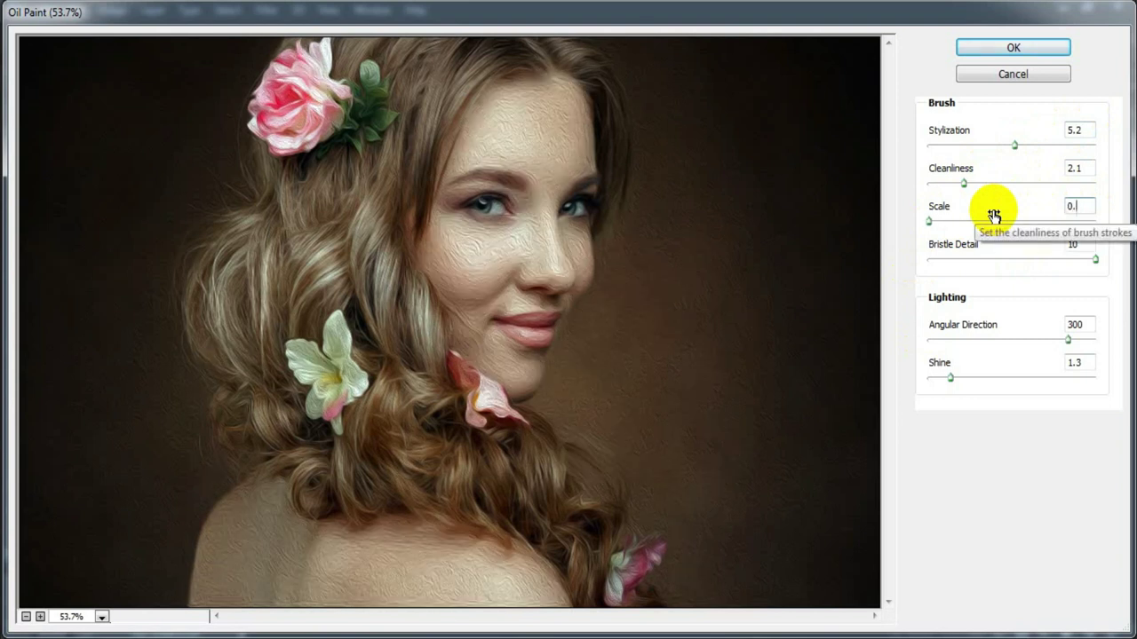
left_click_drag(1094, 258, 932, 260)
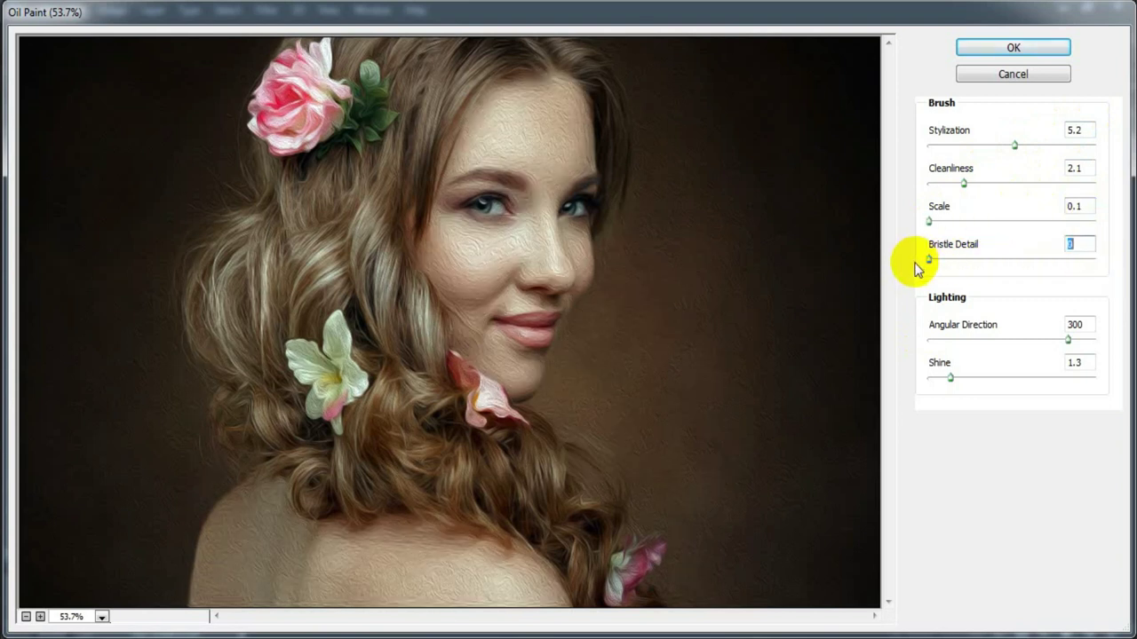
mouse_move(1061, 340)
left_mouse_down()
mouse_move(900, 353)
mouse_move(898, 381)
left_mouse_up()
type("0.")
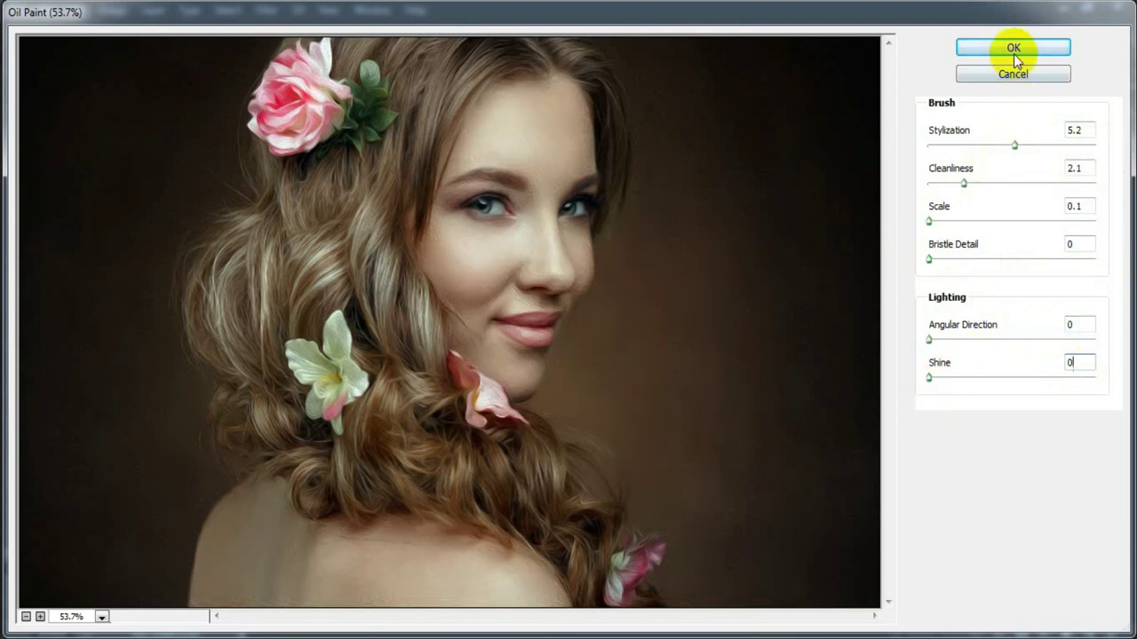
key("Return")
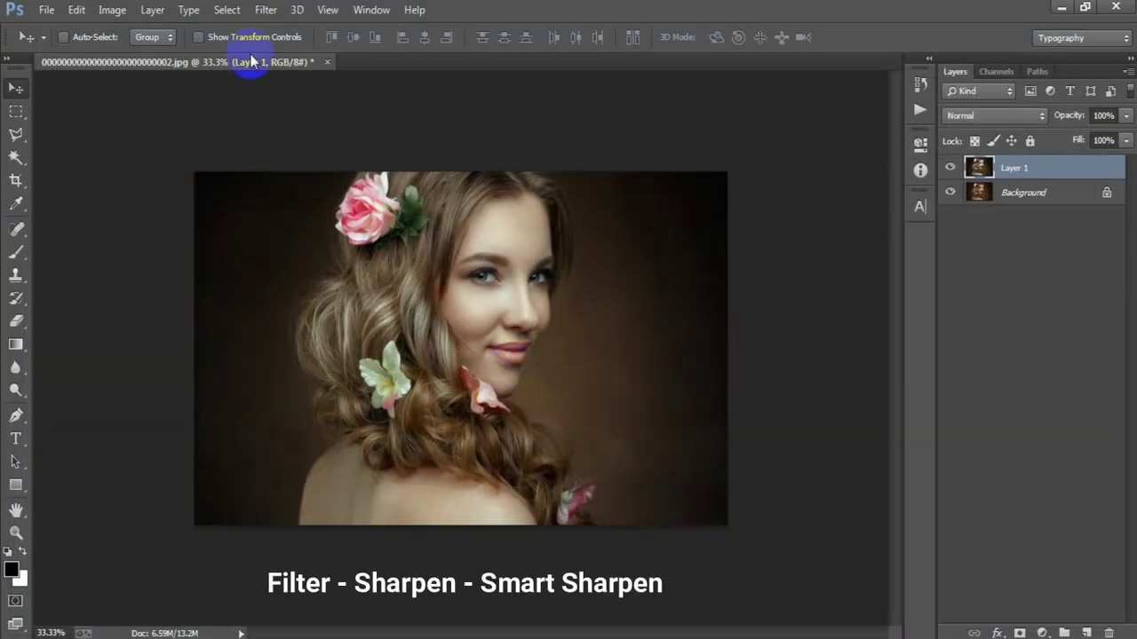
Step: Apply Smart Sharpen with Custom preset, Amount 50%, Radius 1.0 px, Reduce Noise 0%, removing Gaussian Blur
left_click(265, 10)
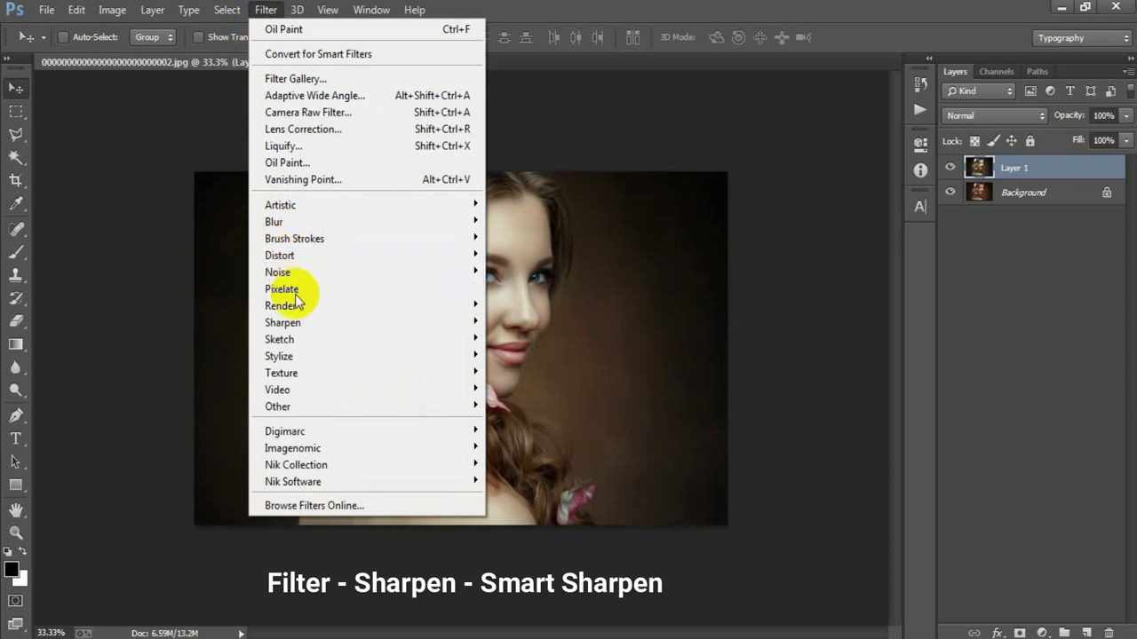
mouse_move(283, 322)
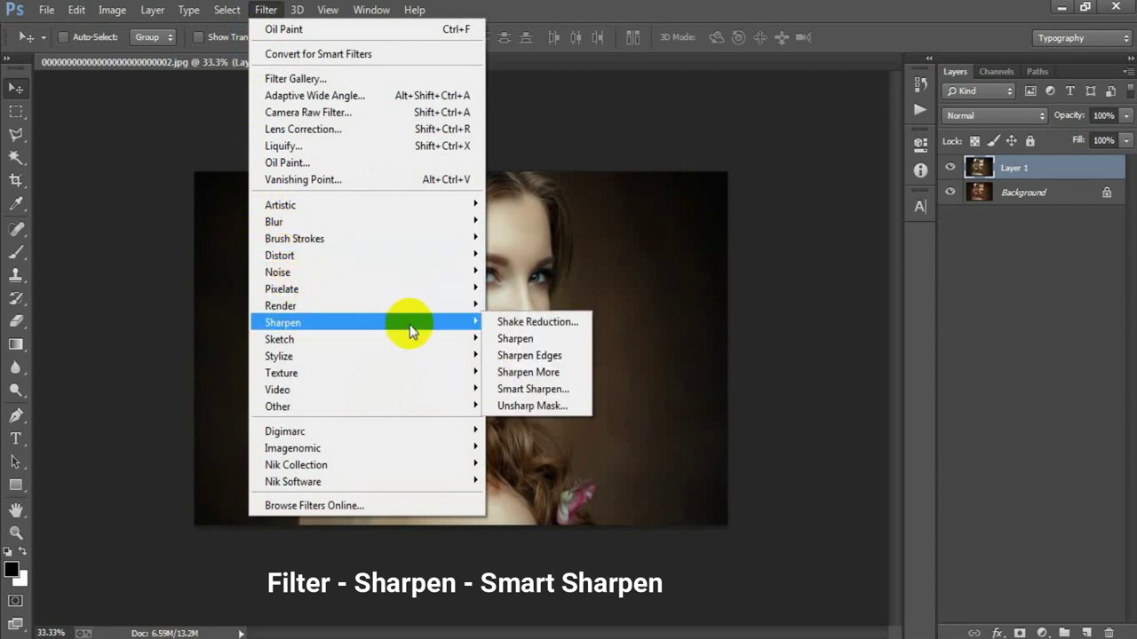
left_click(548, 394)
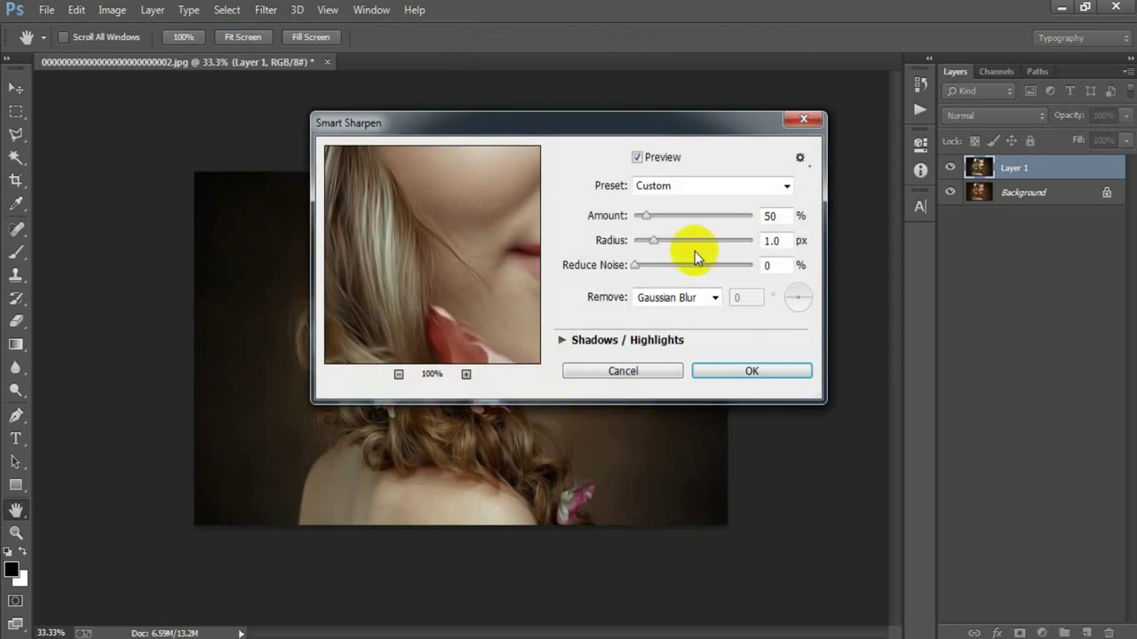
left_click(694, 185)
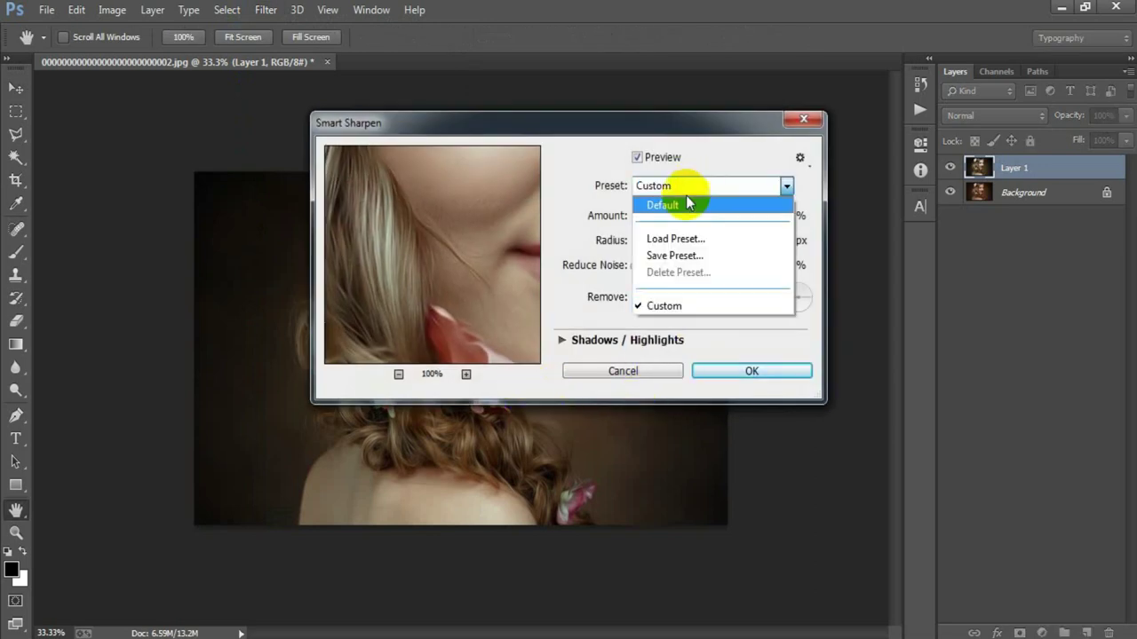
left_click(671, 313)
double_click(785, 222)
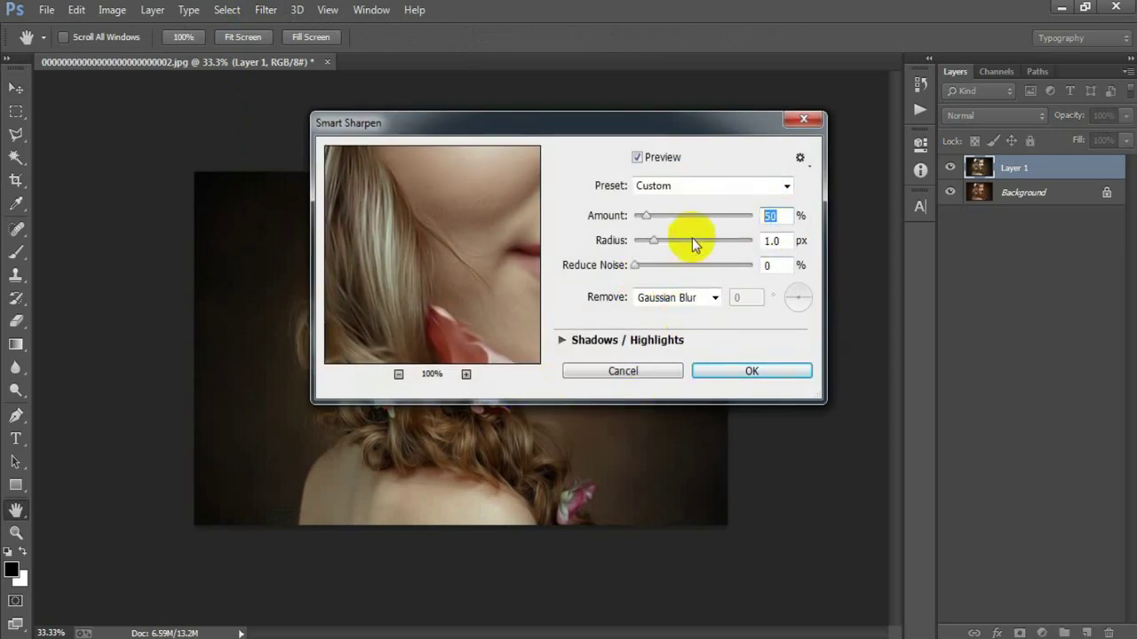
type("50")
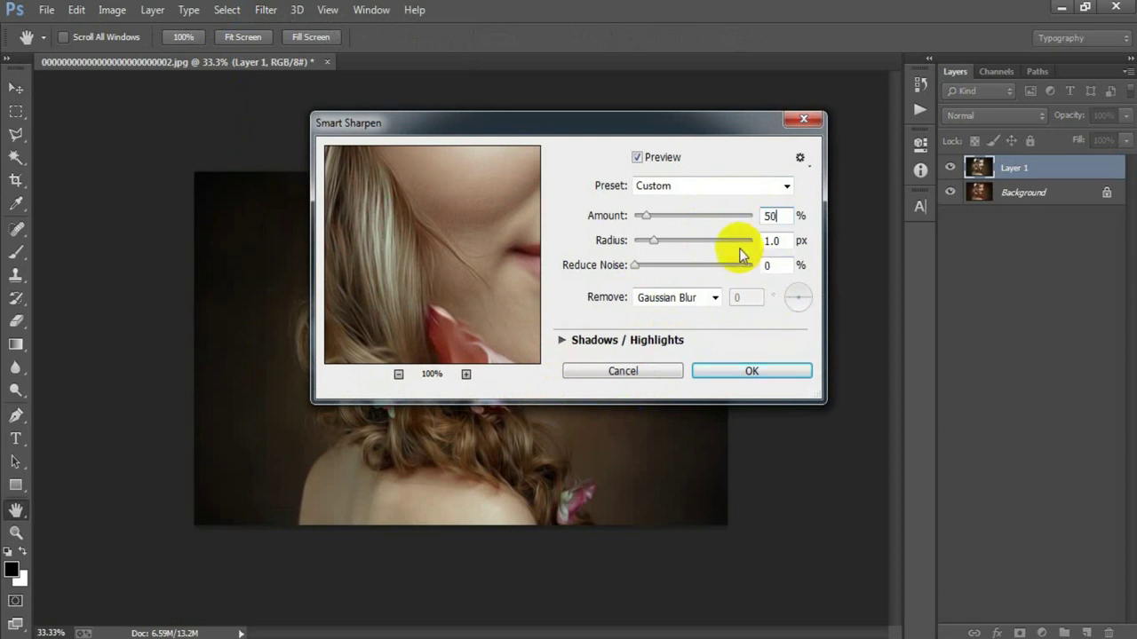
double_click(781, 240)
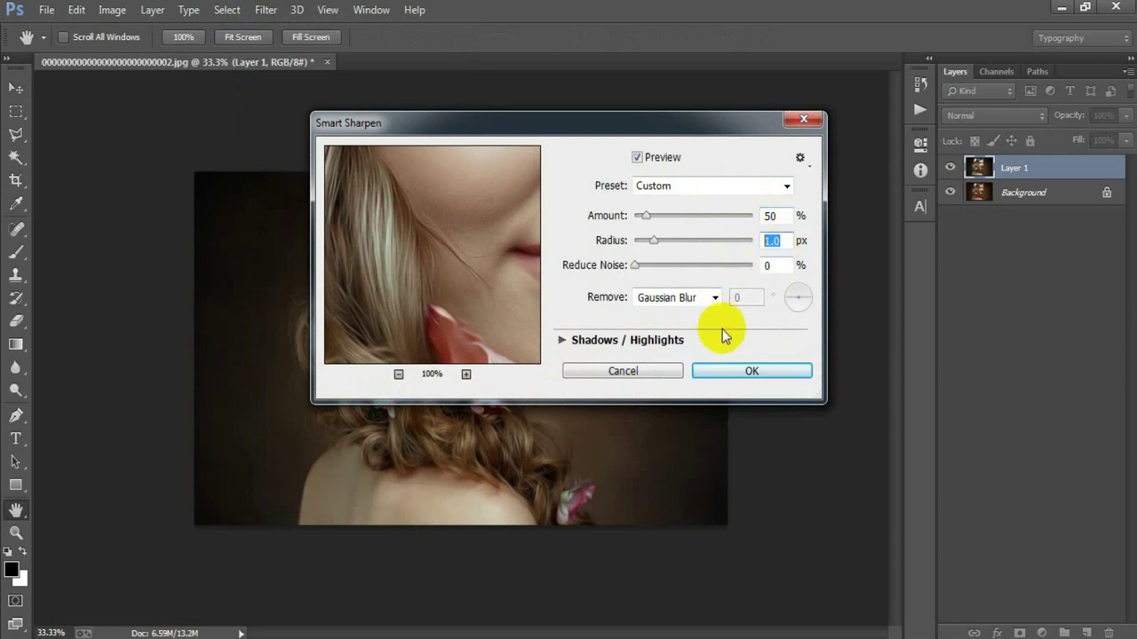
type("1.0")
double_click(769, 265)
left_click(716, 299)
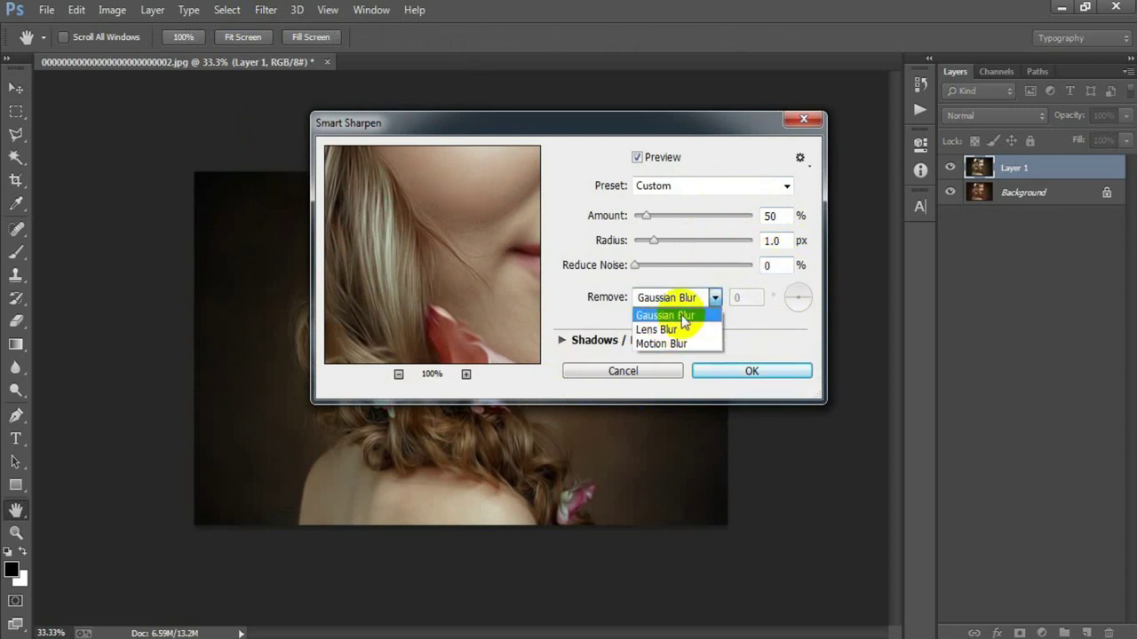
left_click(684, 318)
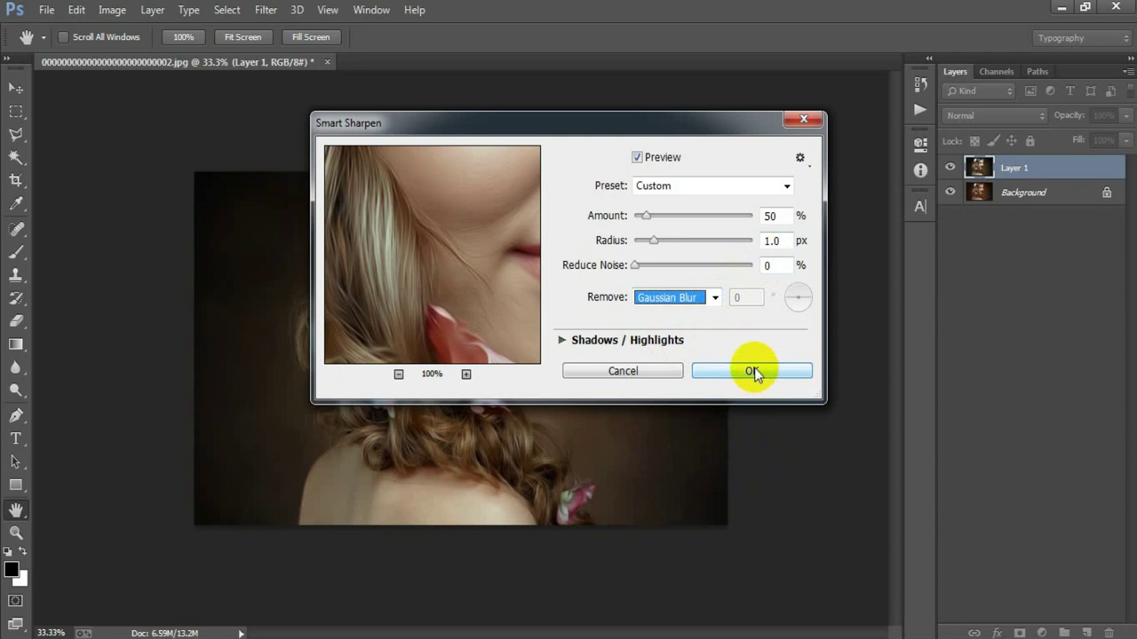
left_click(754, 369)
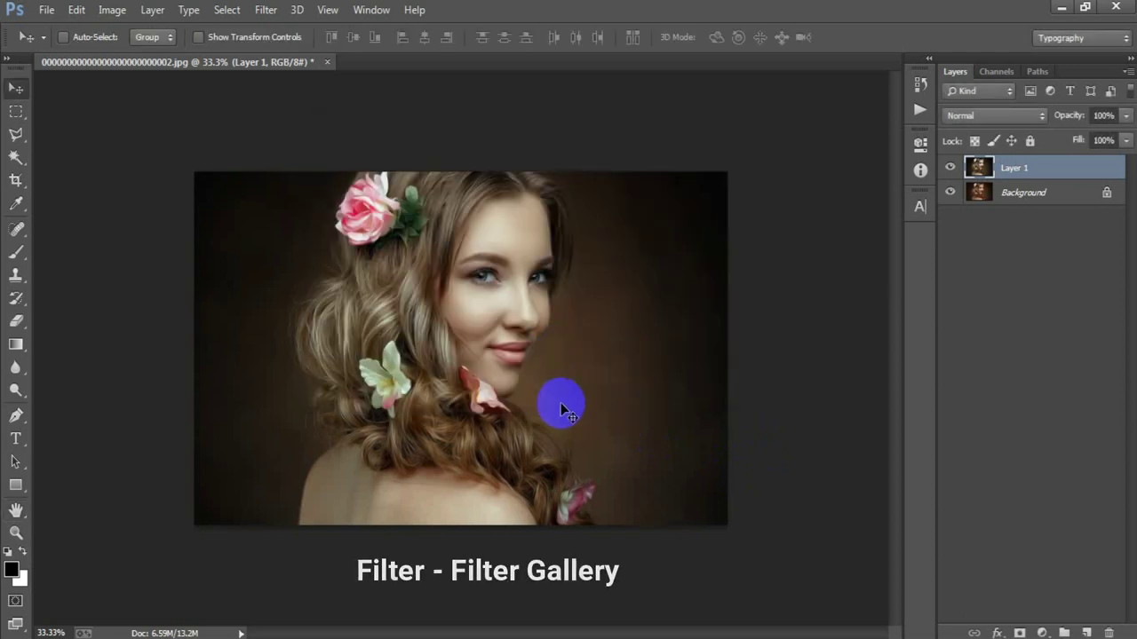
Step: Apply the Filter Gallery's Diffuse Glow with Graininess 1, Glow Amount 4 and Clear Amount 18
left_click(266, 10)
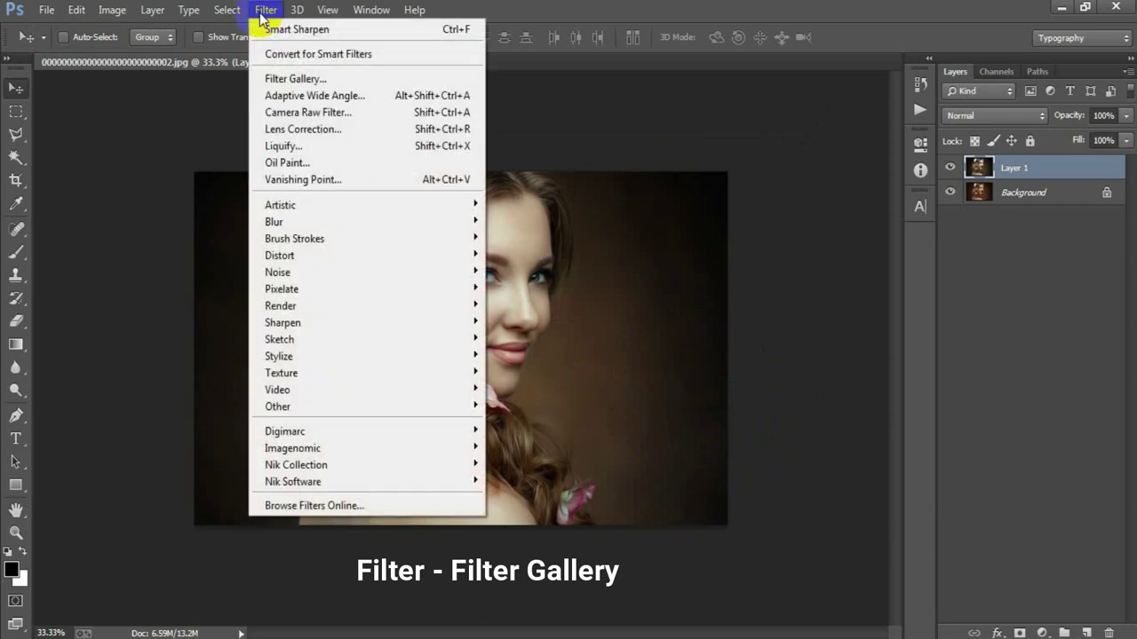
left_click(350, 84)
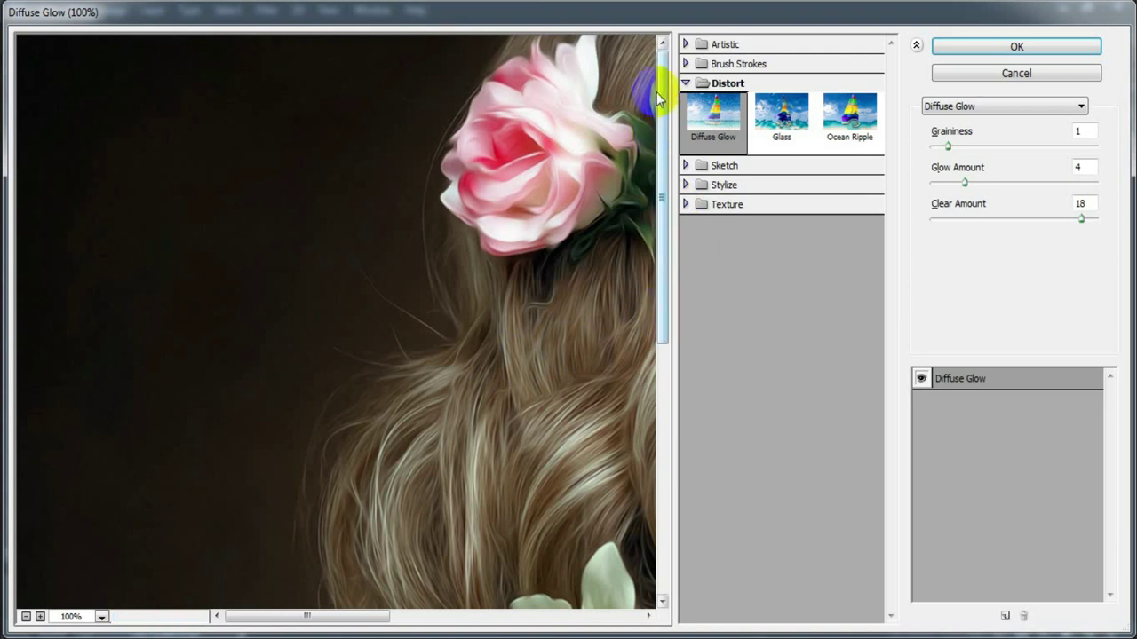
left_click_drag(553, 275, 159, 302)
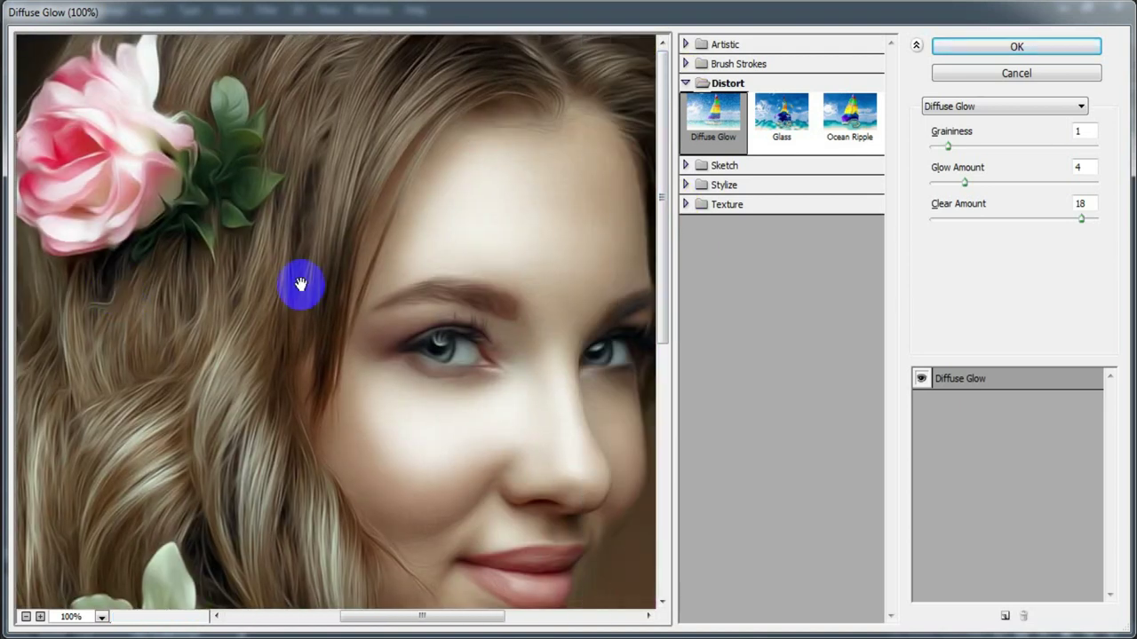
left_click(686, 83)
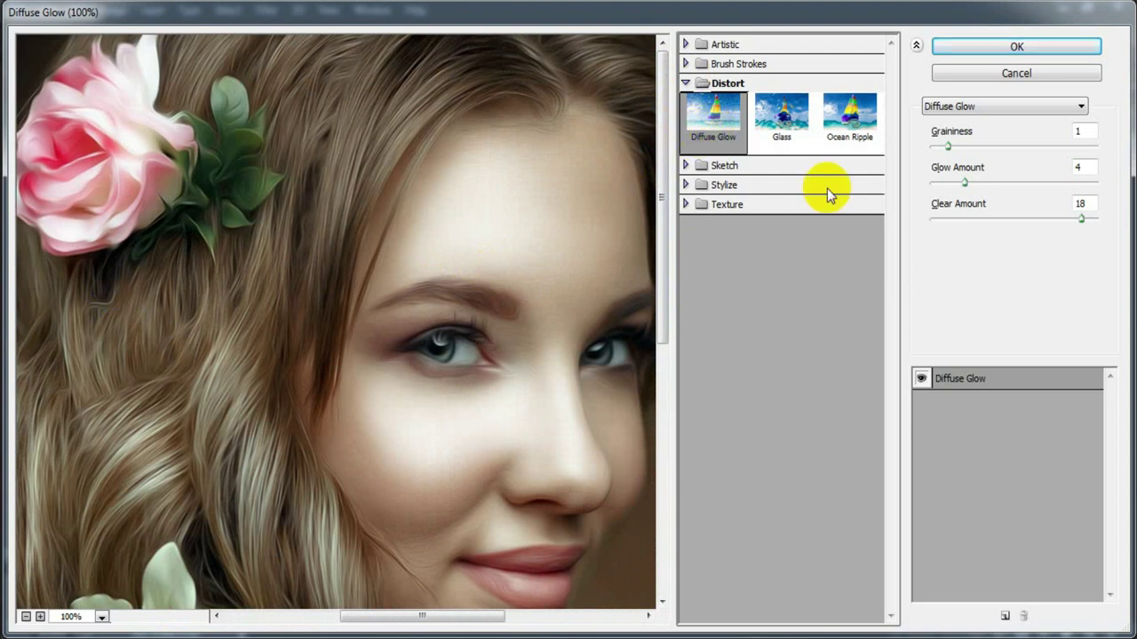
left_click(1089, 132)
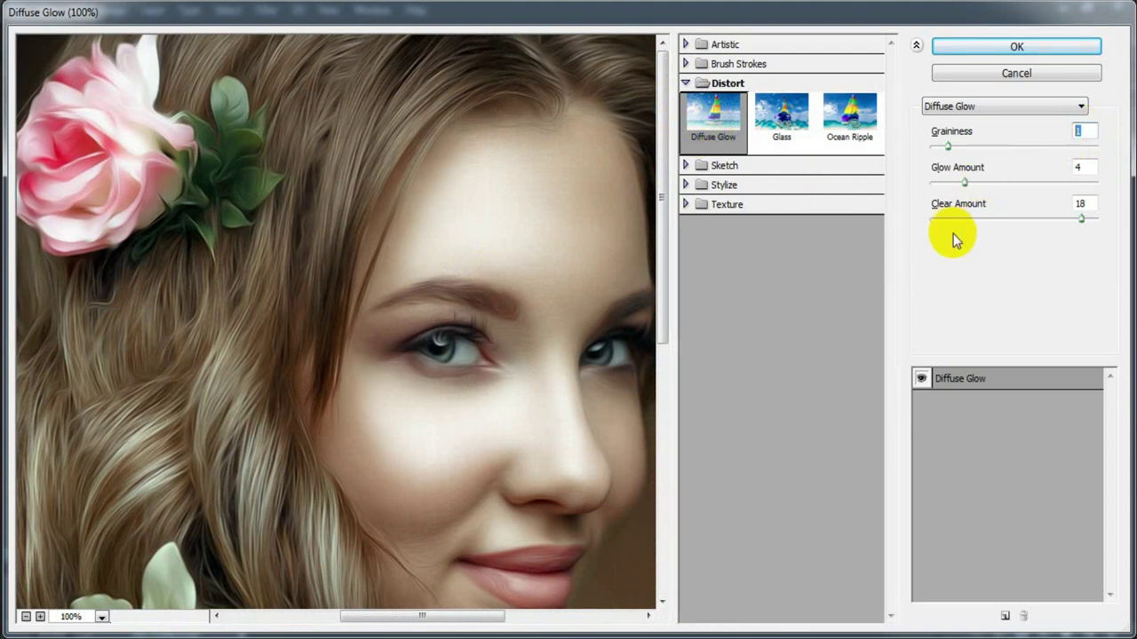
left_click(1093, 172)
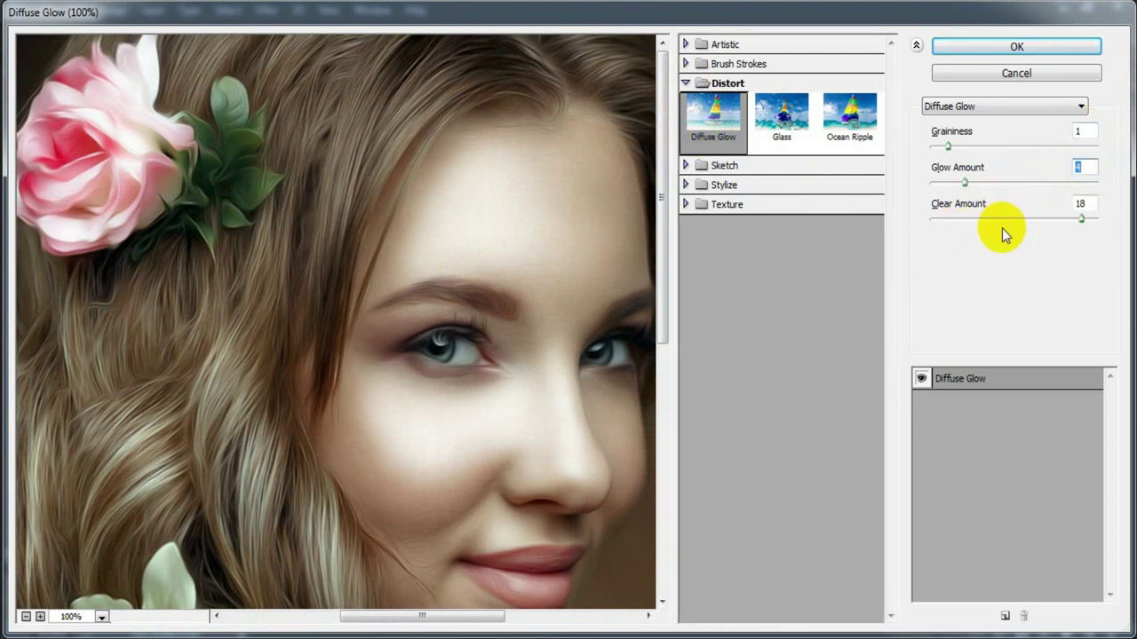
left_click(1090, 203)
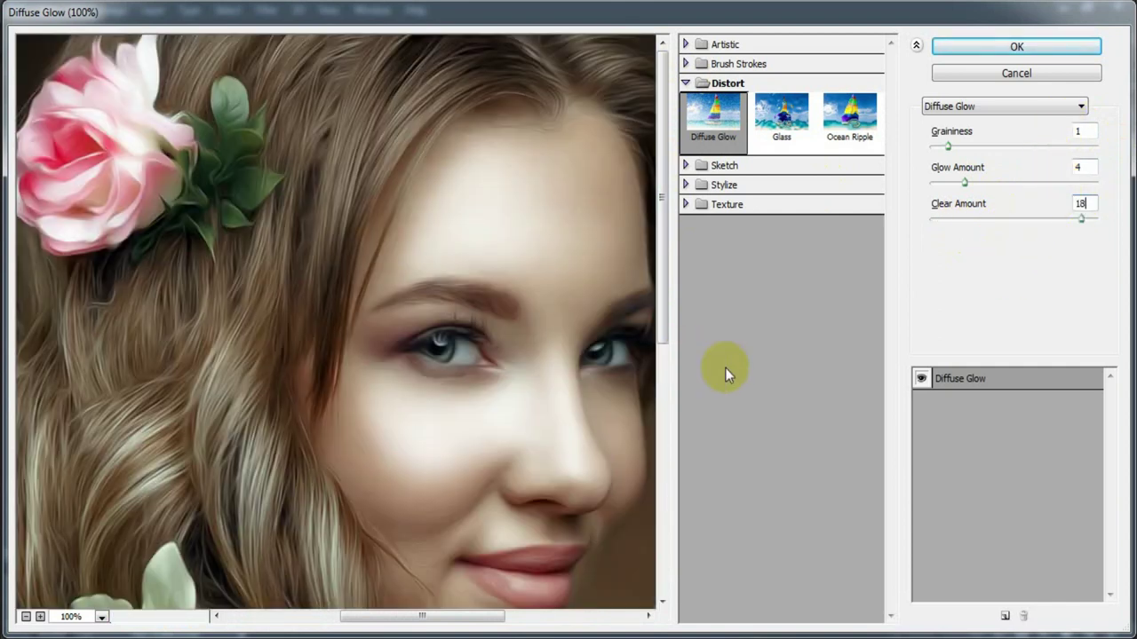
left_click(971, 45)
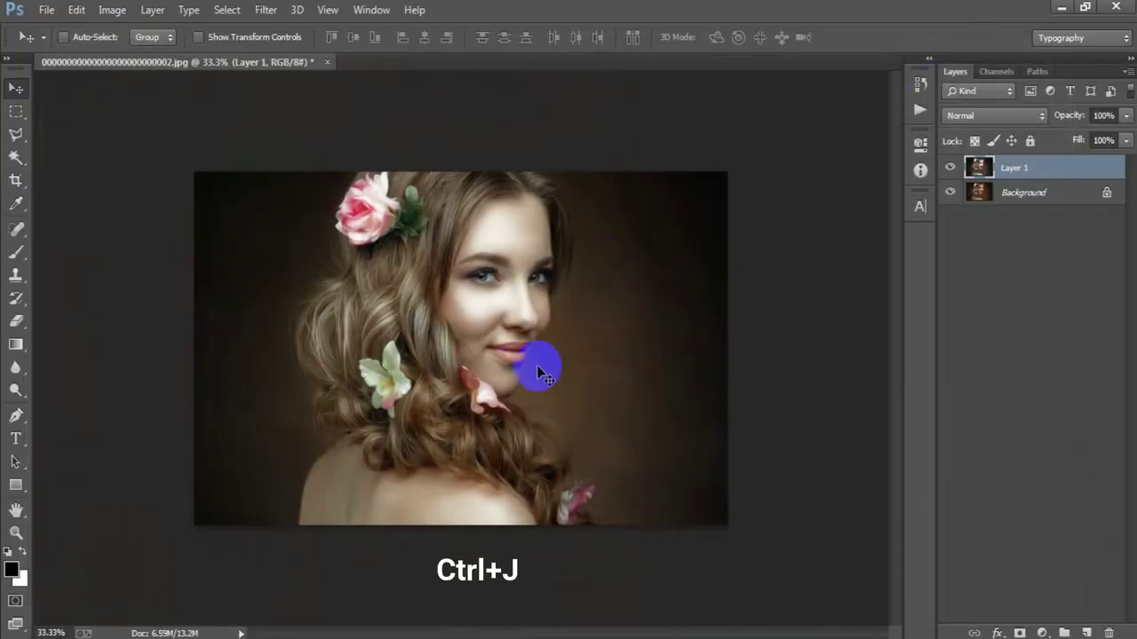
Step: Copy Layer 1 and run Smart Sharpen on the copy, keeping Amount 50% and Radius 1.0 px
key("ctrl+j")
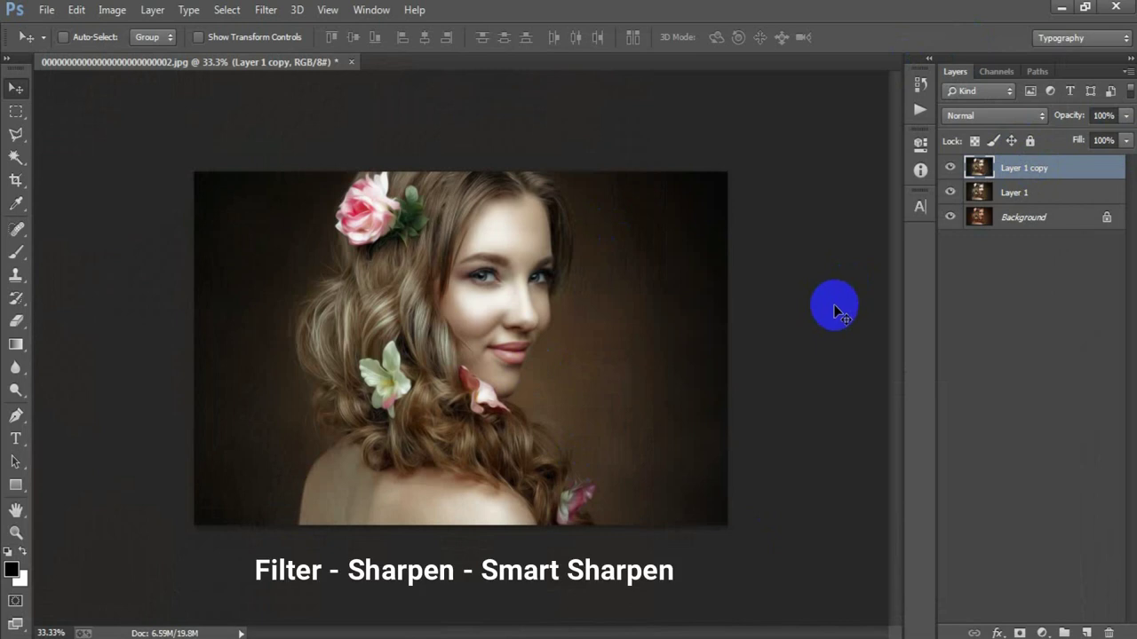
left_click(266, 10)
mouse_move(283, 322)
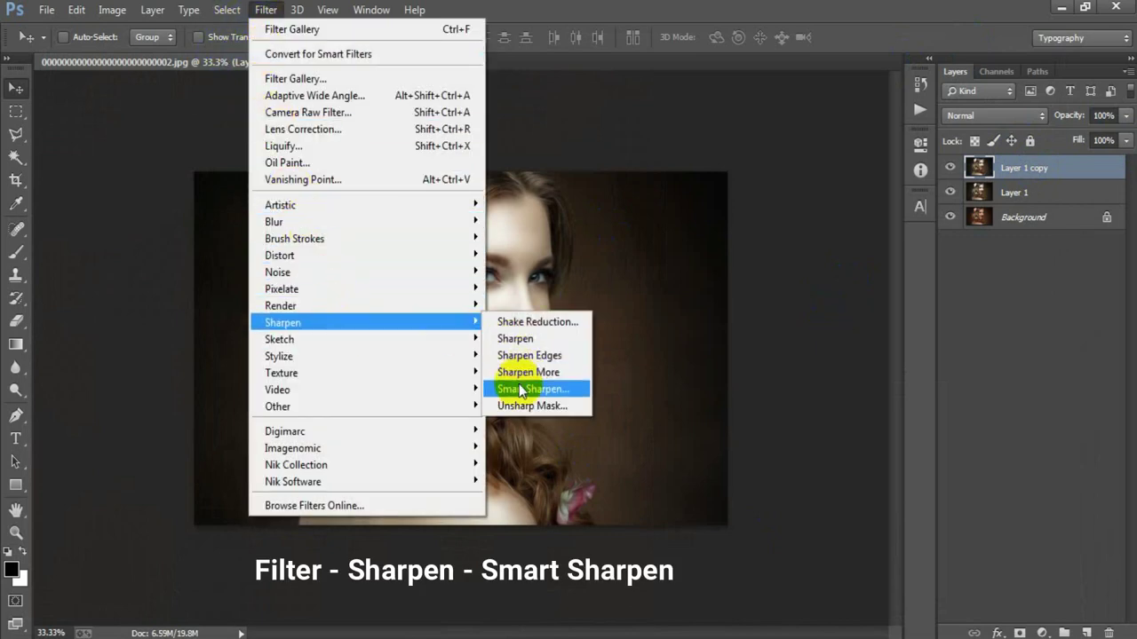
left_click(537, 389)
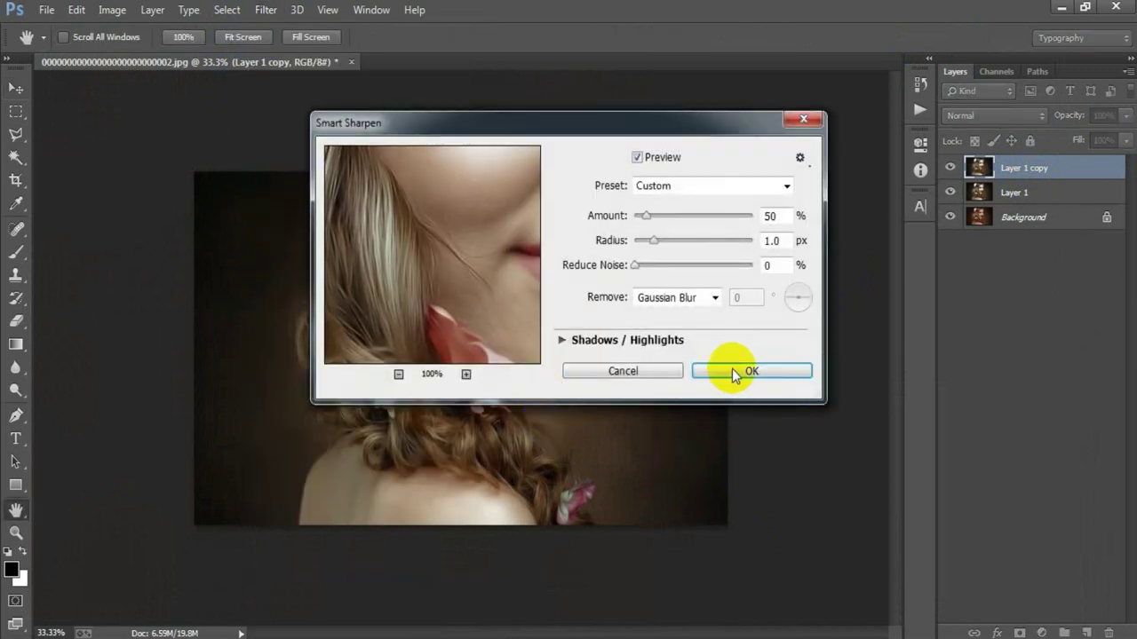
left_click(732, 368)
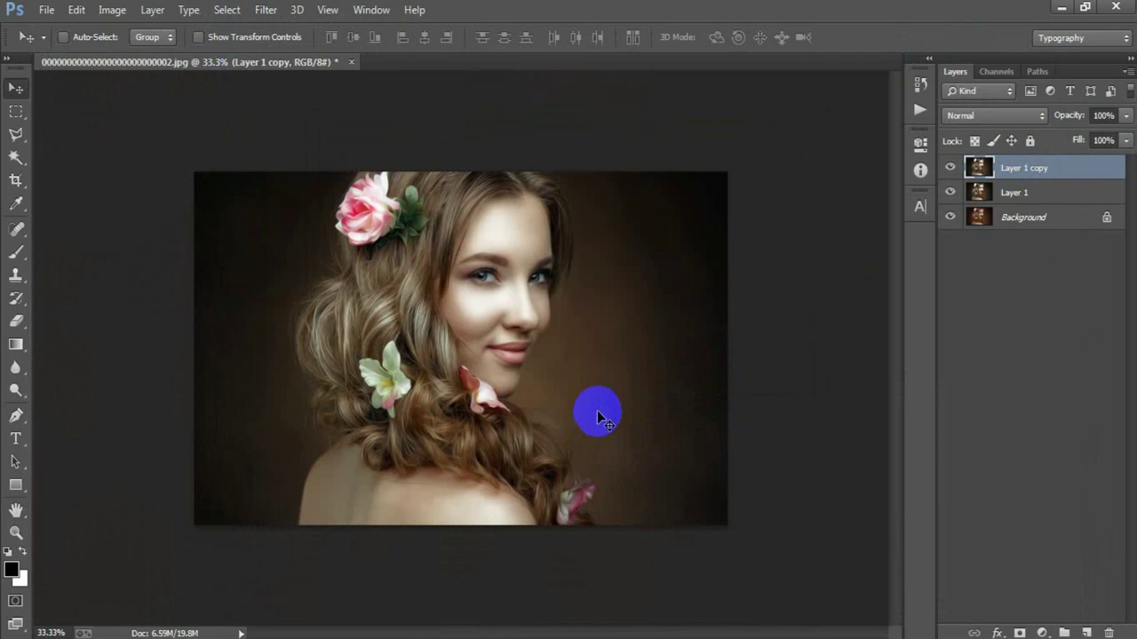
Step: Apply Unsharp Mask to Layer 1 copy: Amount 40%, Radius 4.5 px, Threshold 0
left_click(266, 11)
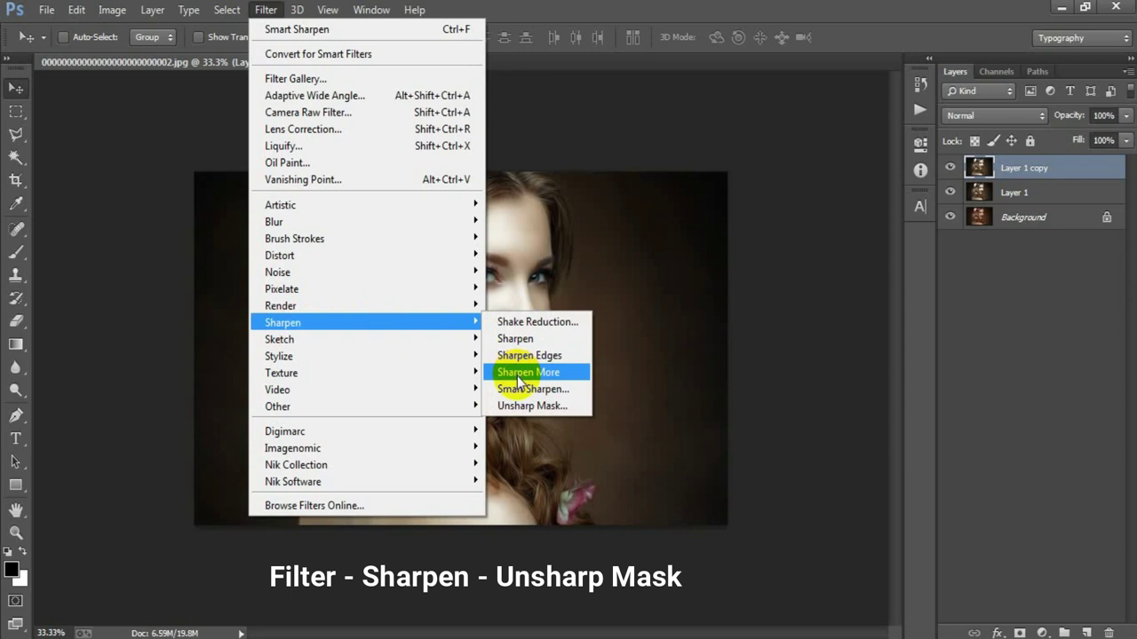
left_click(565, 410)
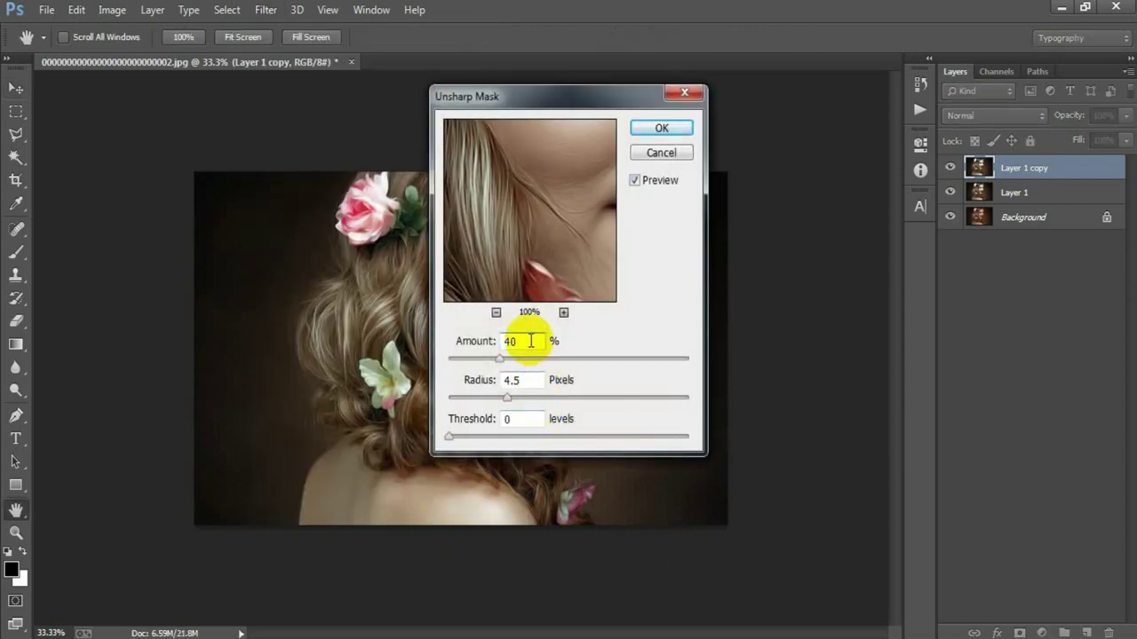
left_click(736, 427)
type("4")
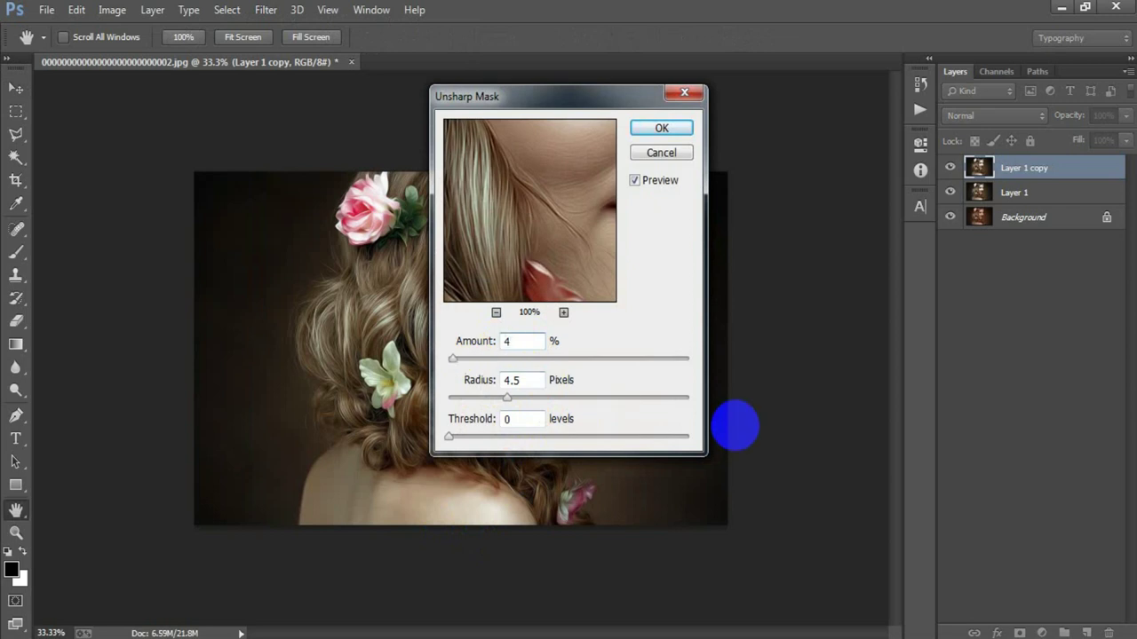
type("0")
key("Tab")
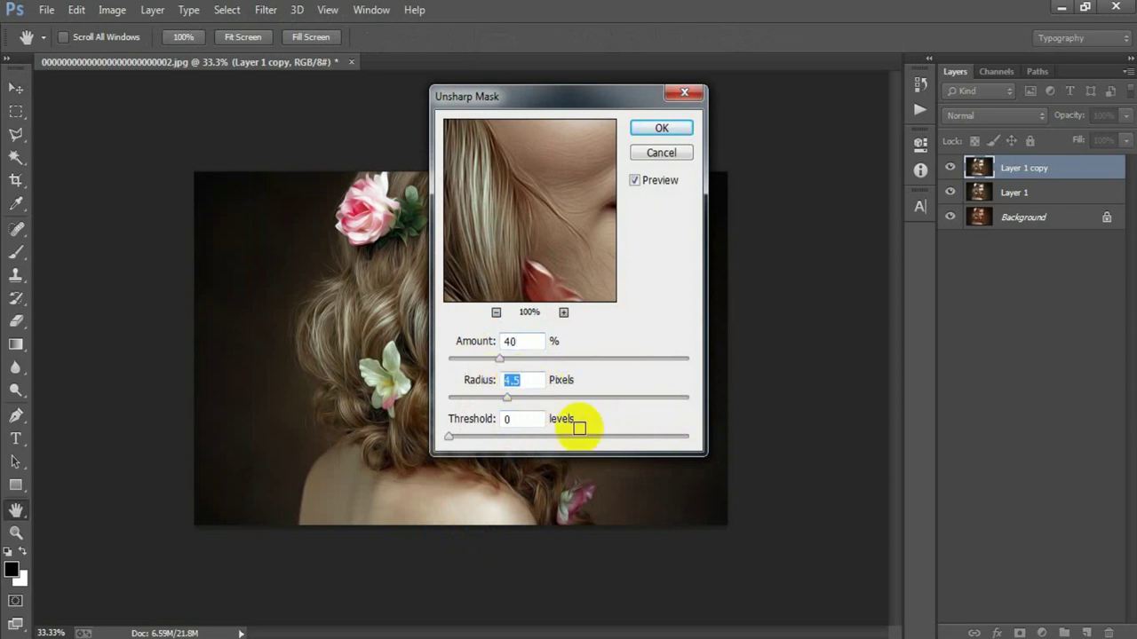
left_click(670, 524)
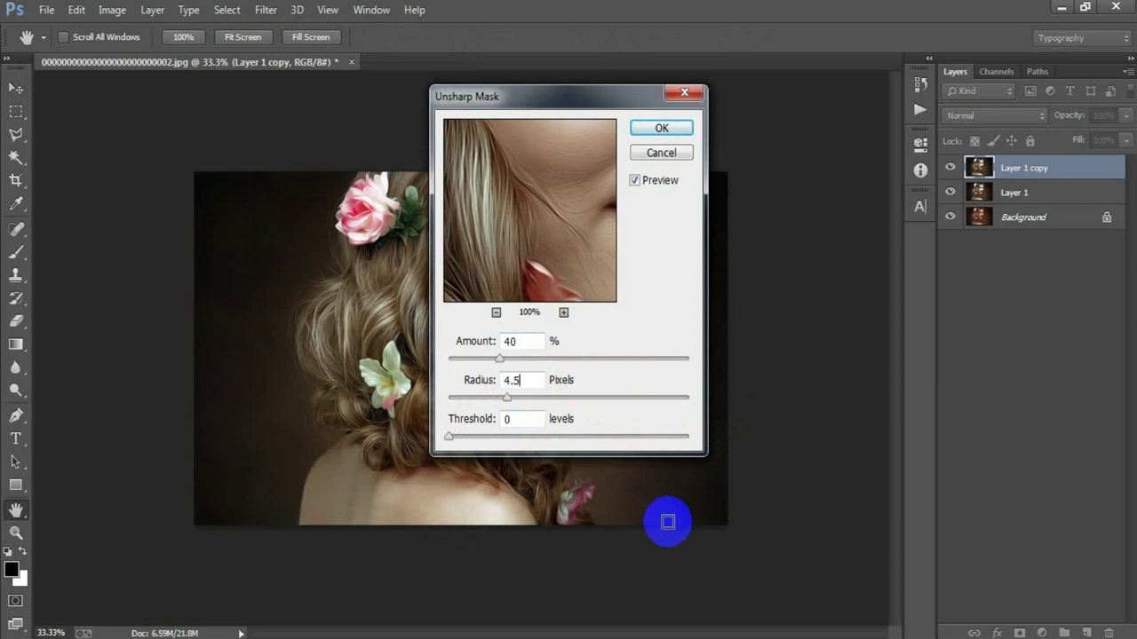
type("5")
key("Tab")
left_click(553, 464)
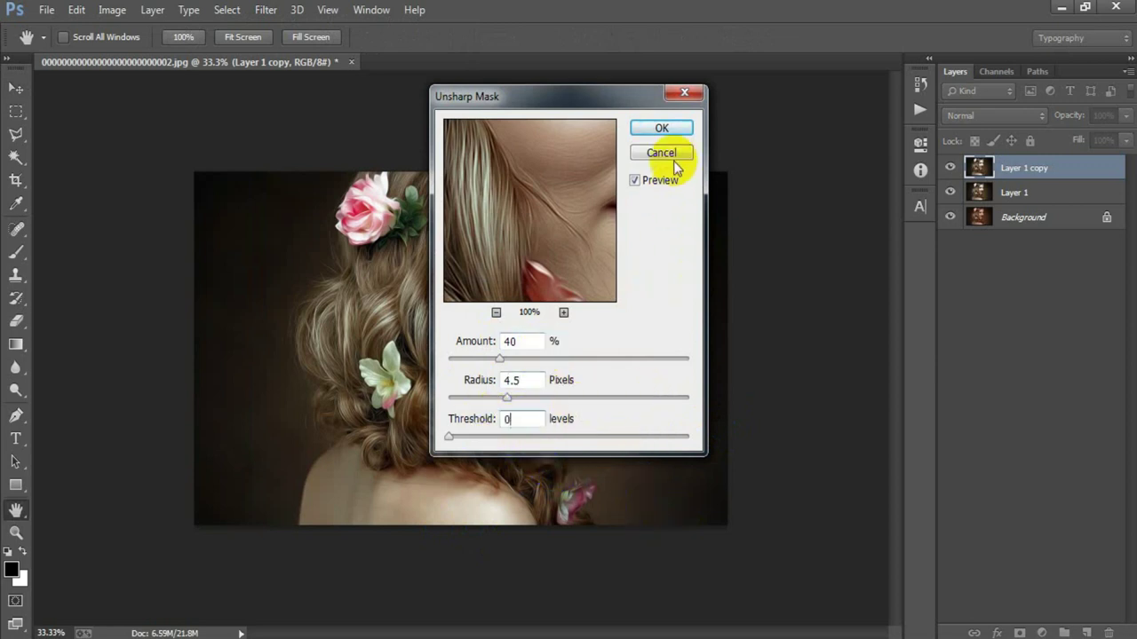
left_click(661, 129)
left_click(528, 357)
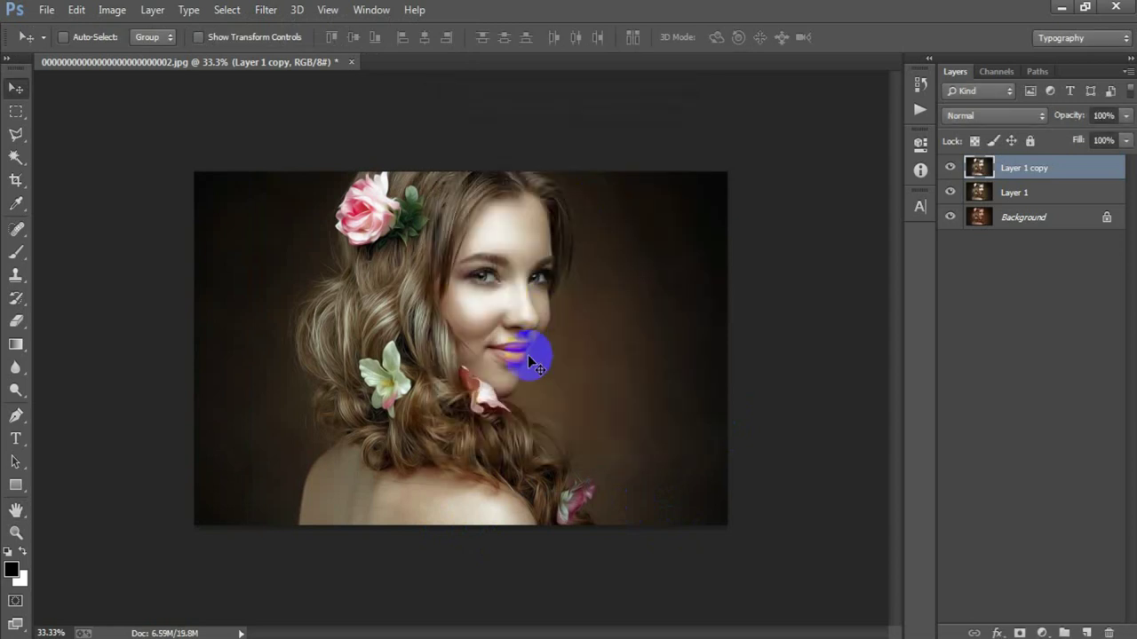
Step: Duplicate the sharpened layer and apply High Pass with a 1.5-pixel radius
key("ctrl+j")
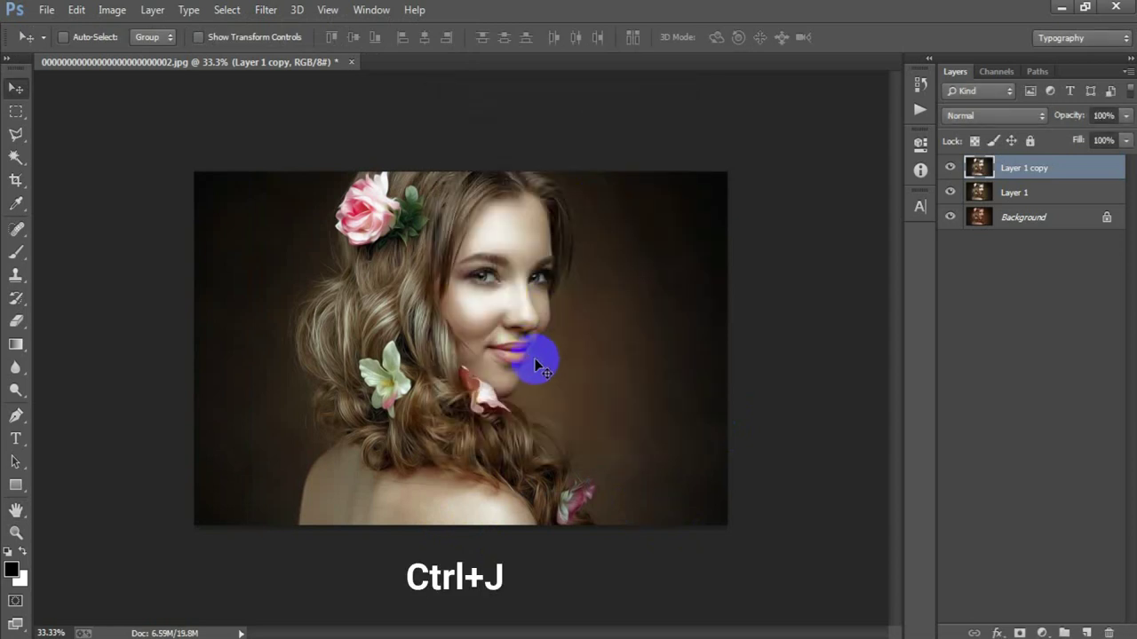
key("ctrl+j")
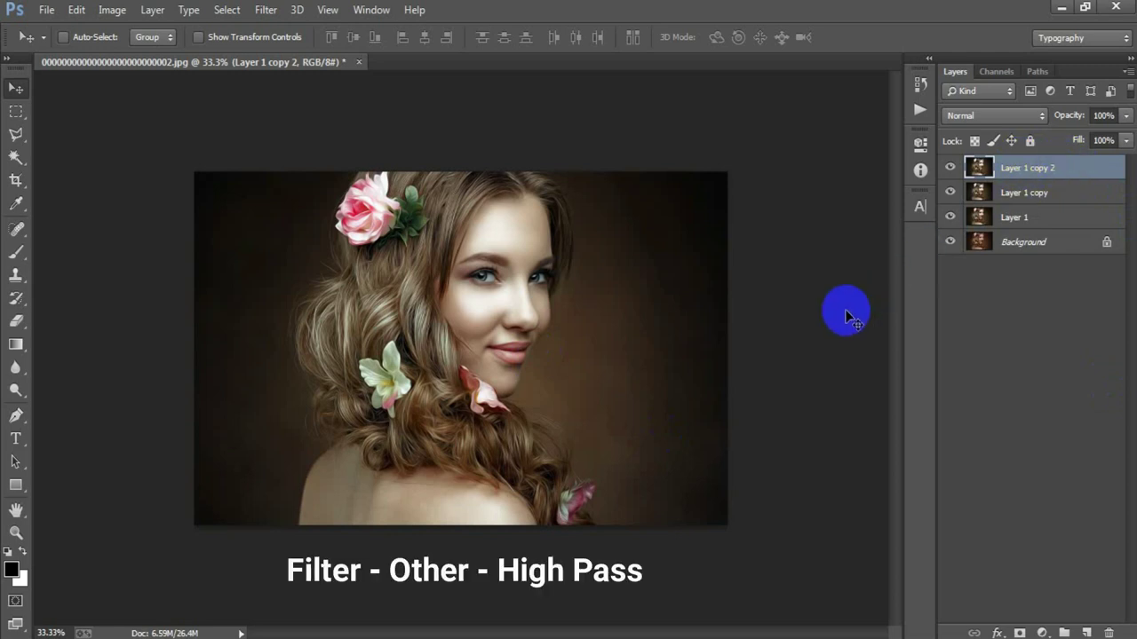
left_click(267, 10)
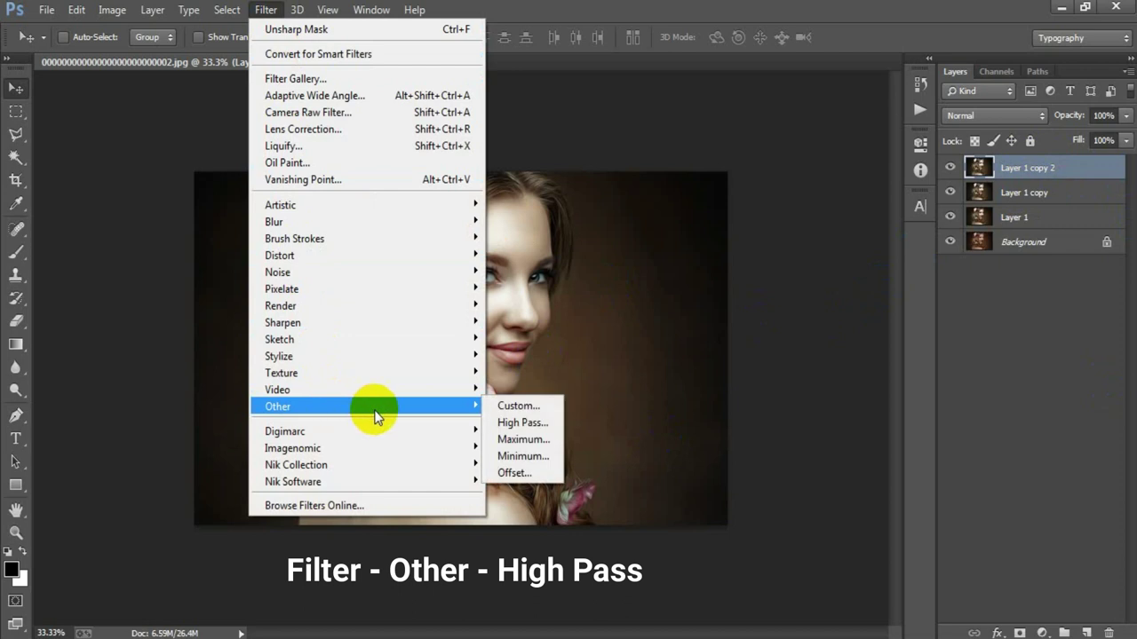
left_click(547, 424)
type("1.5")
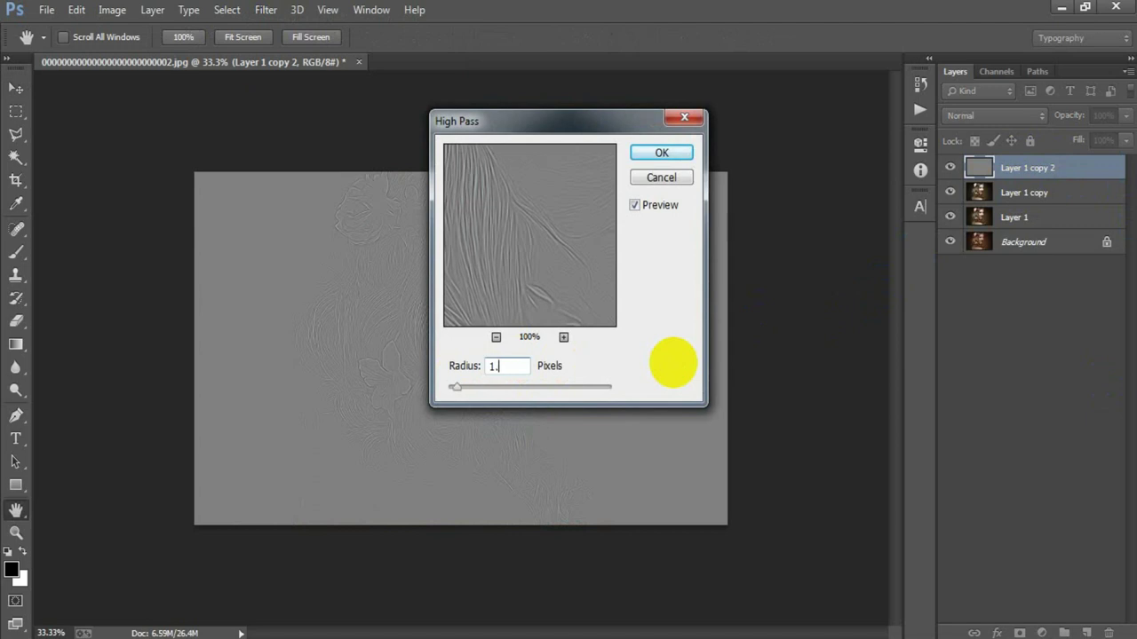
left_click(661, 153)
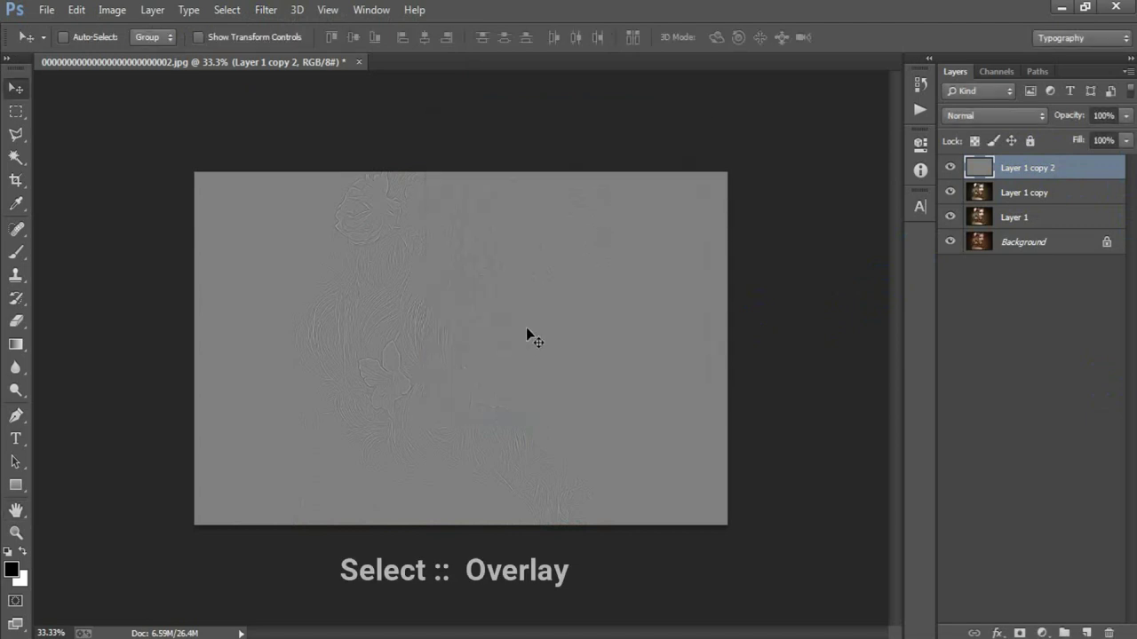
Step: Blend the High Pass layer in Overlay at 24% opacity and reselect Layer 1 copy
left_click(960, 120)
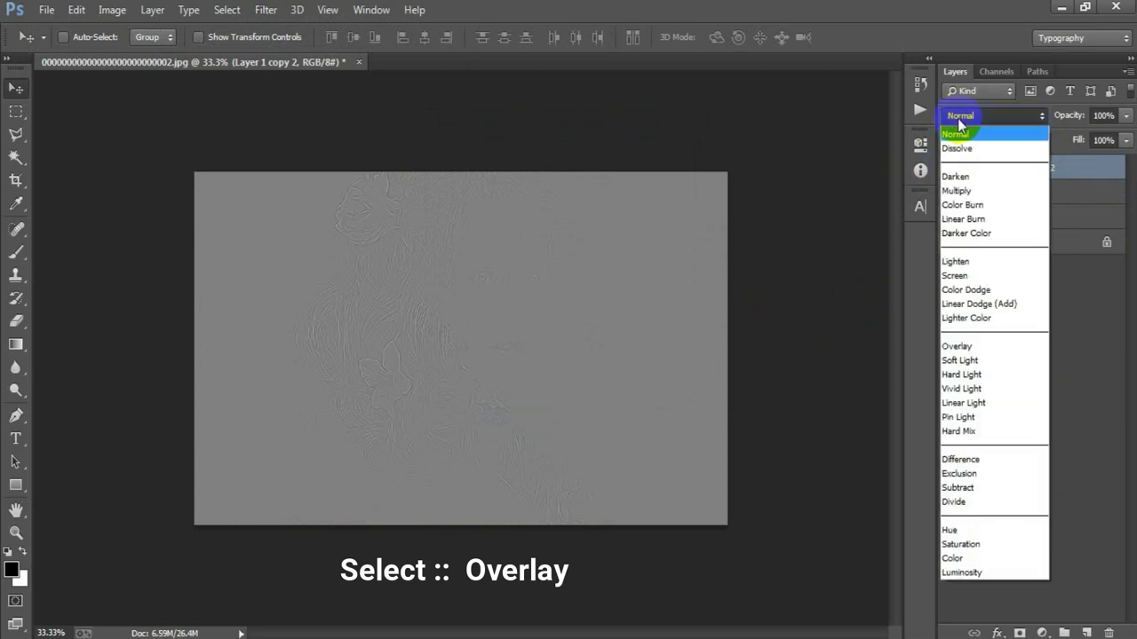
left_click(959, 346)
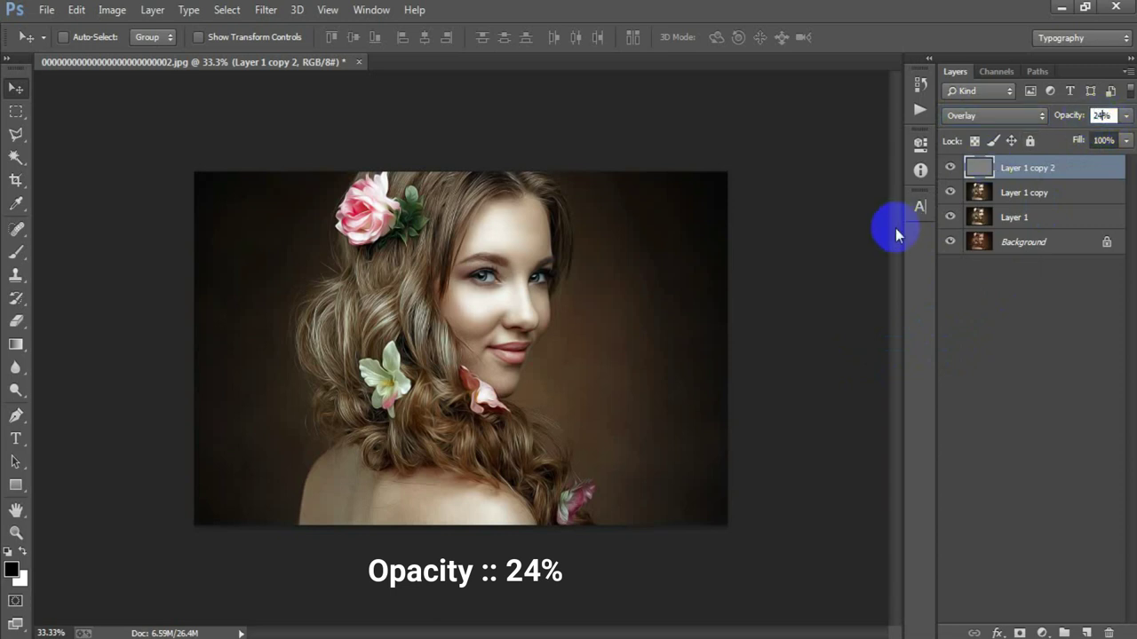
key("Return")
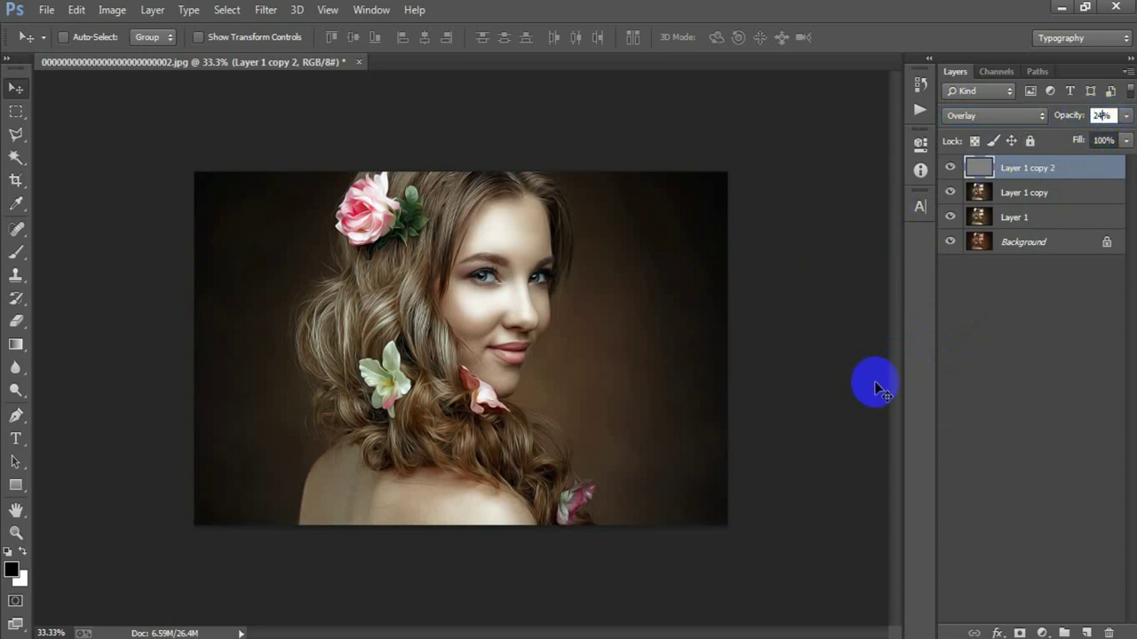
left_click(1064, 194)
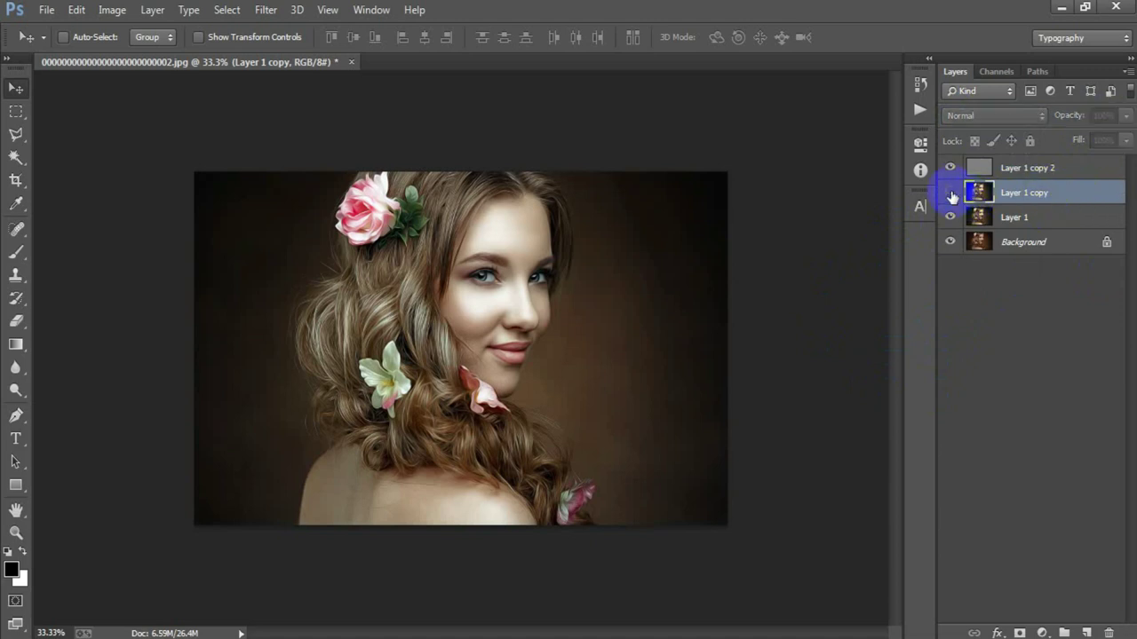
Step: Duplicate Layer 1 copy, then Desaturate and Invert the new copy into a grey negative
key("ctrl+j")
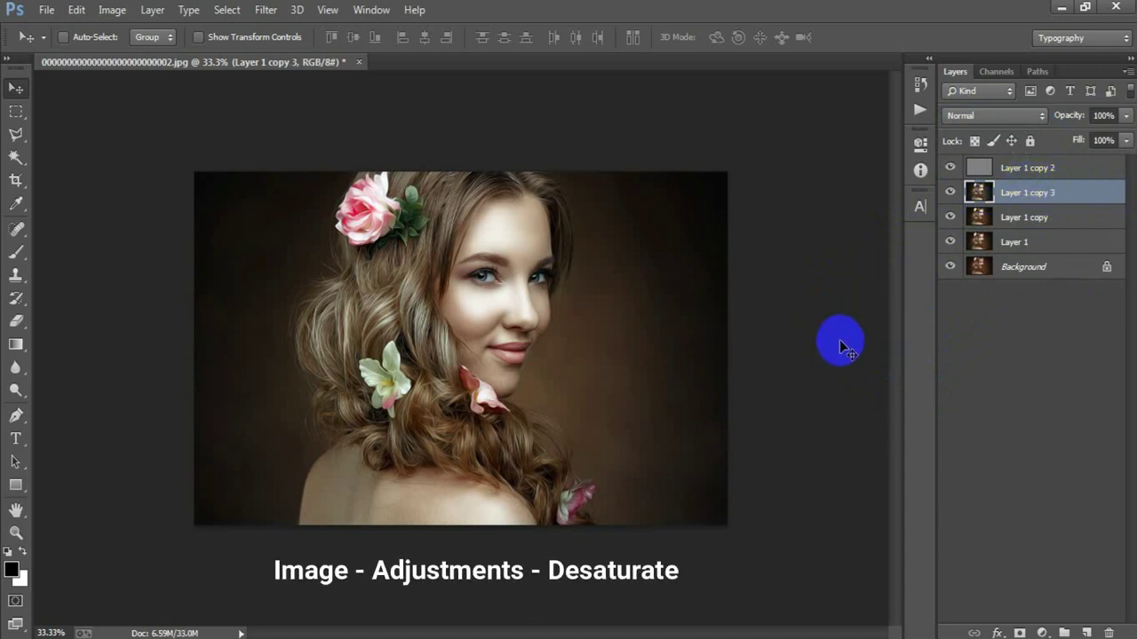
left_click(112, 10)
mouse_move(137, 54)
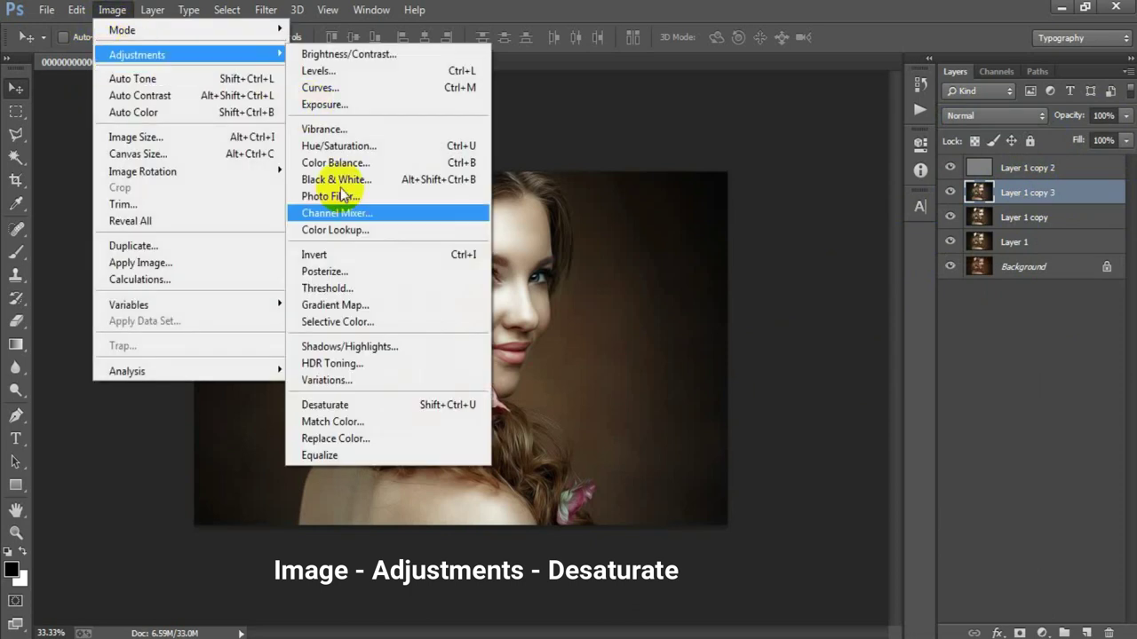
left_click(378, 404)
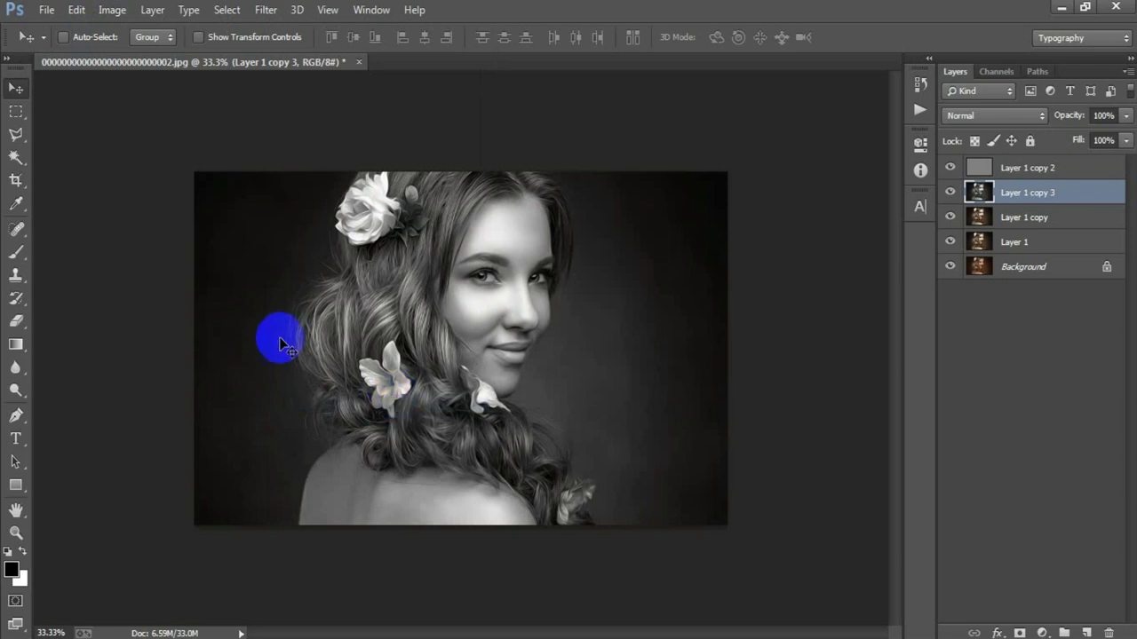
left_click(110, 10)
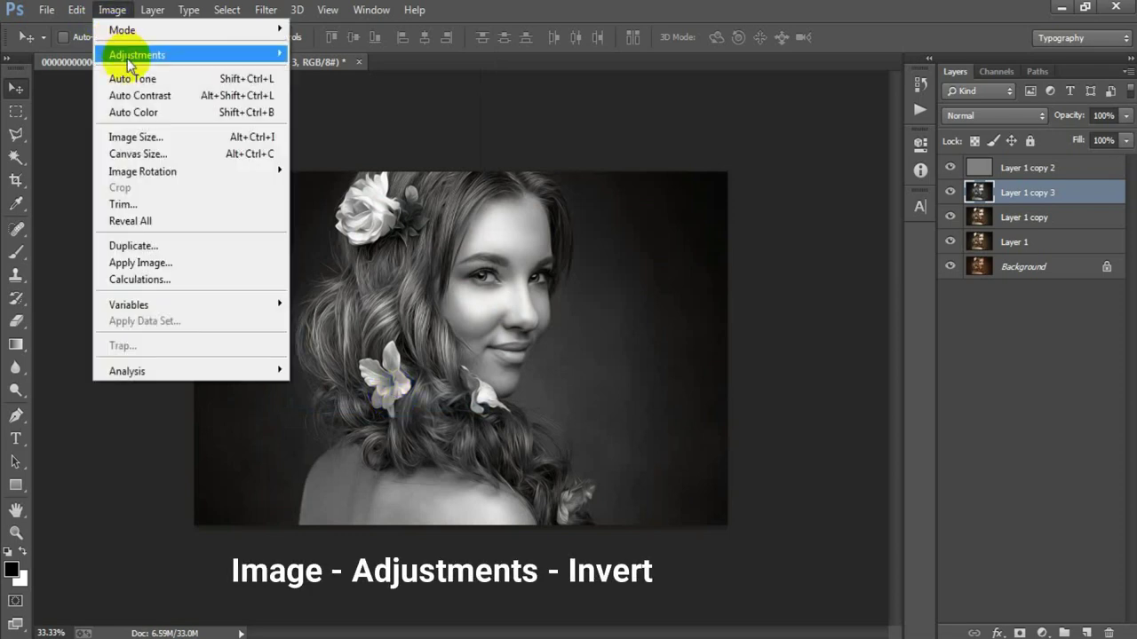
mouse_move(138, 55)
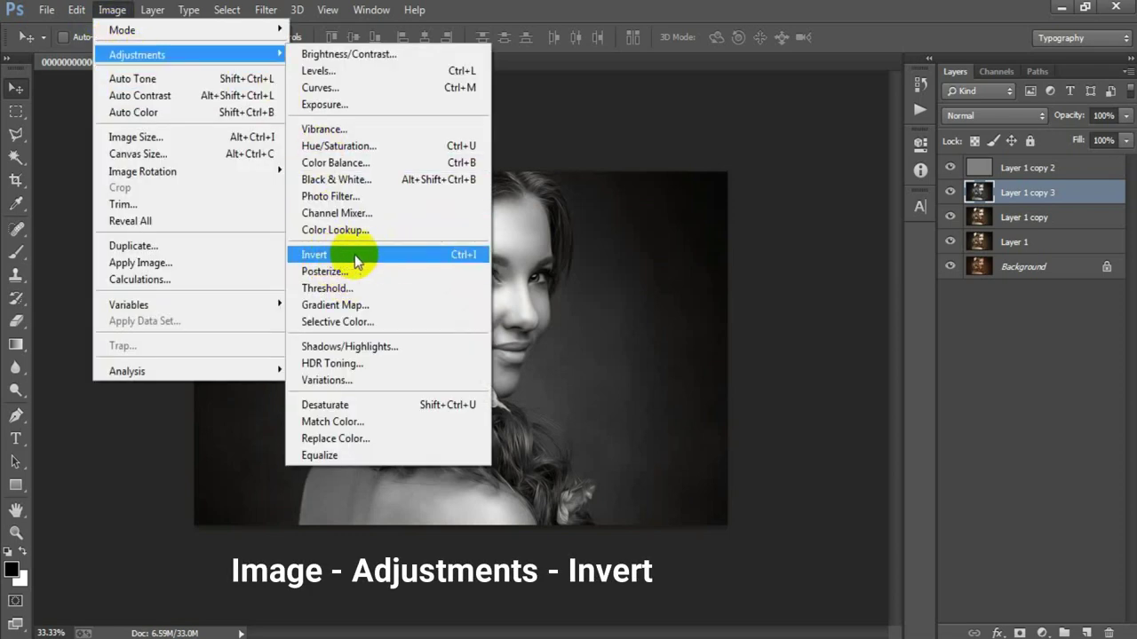
left_click(376, 256)
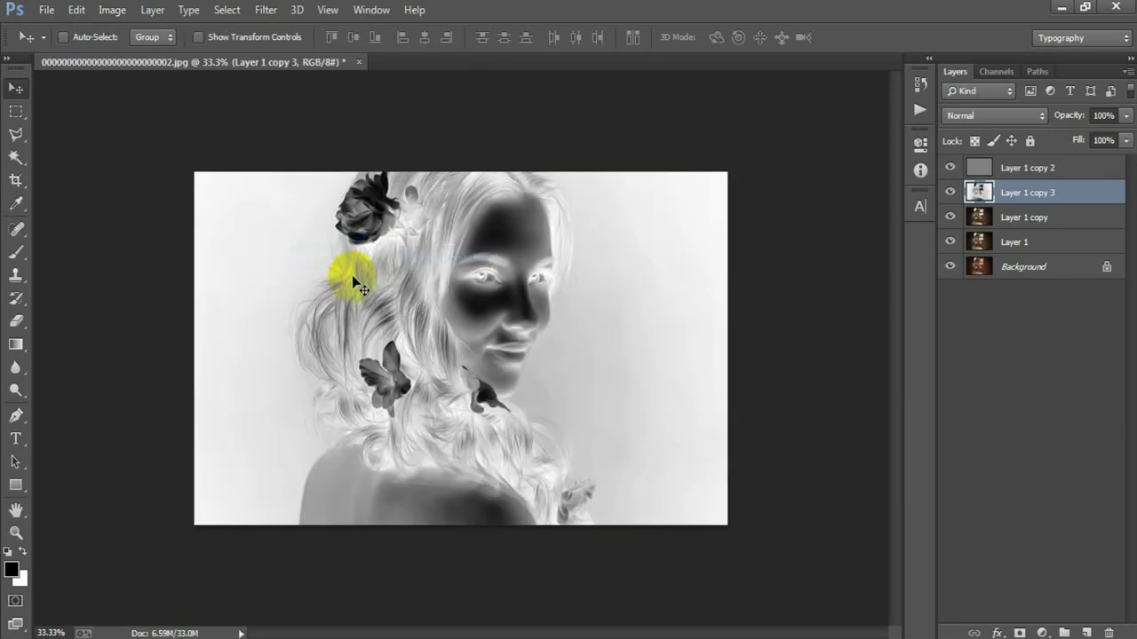
Step: Apply a 5-pixel Gaussian Blur to the inverted copy
left_click(265, 10)
mouse_move(293, 222)
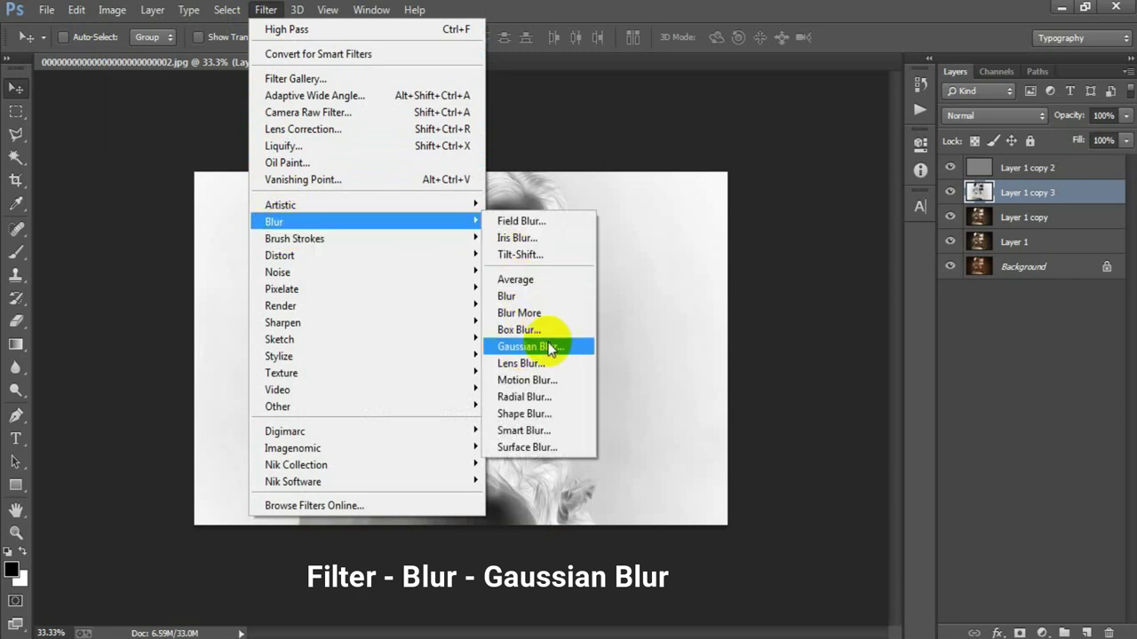
left_click(551, 347)
left_click(755, 382)
key("Tab")
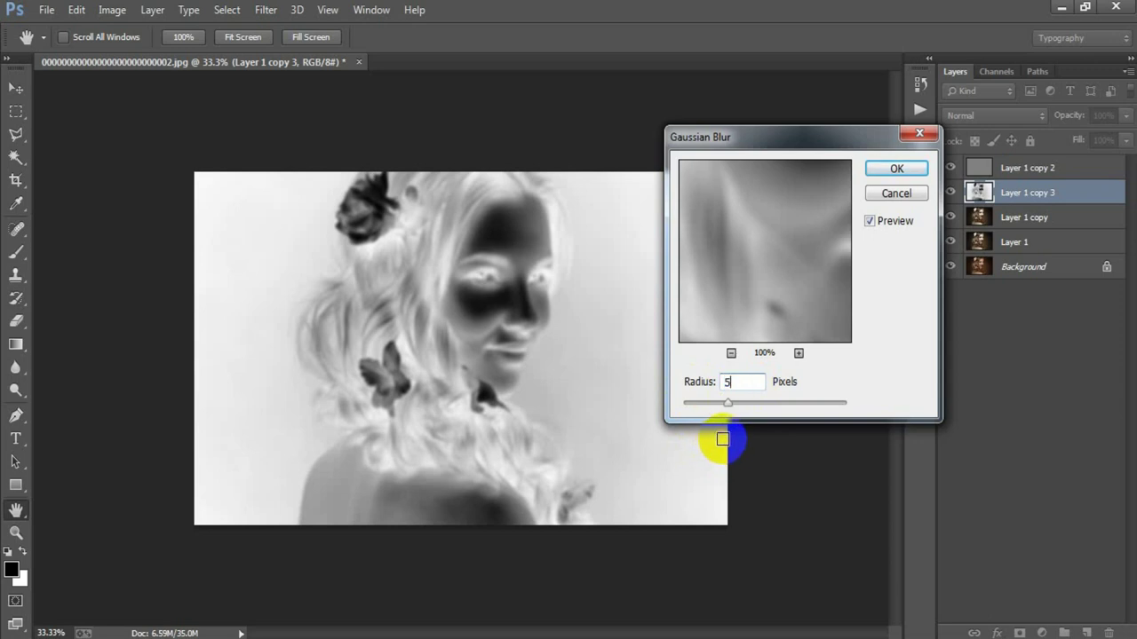
left_click(897, 169)
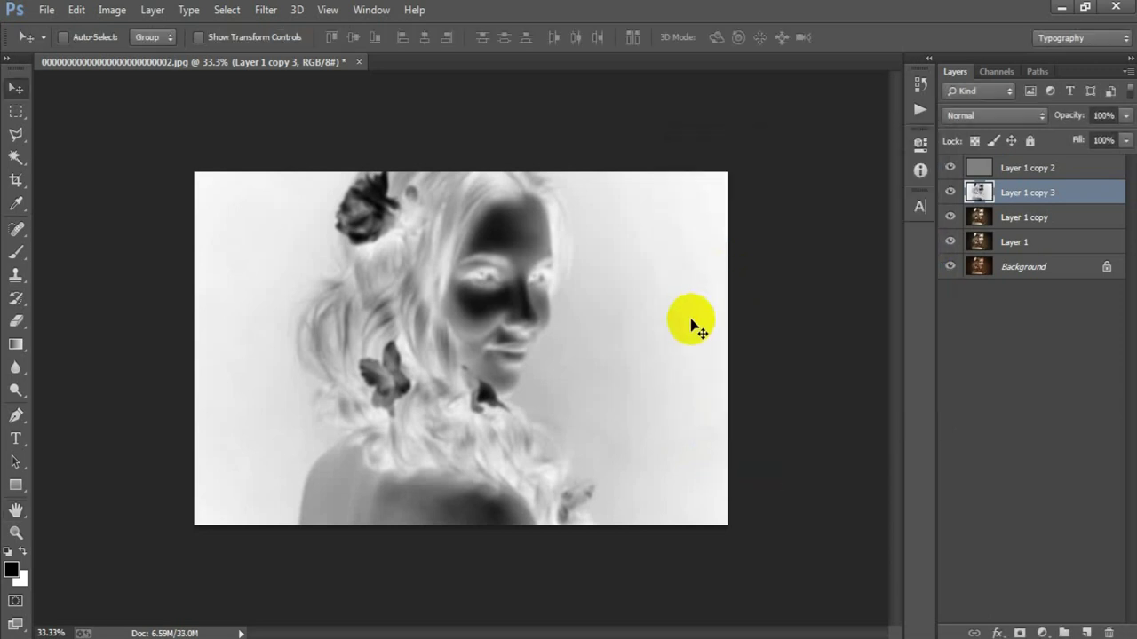
Step: Blend the blurred copy in Overlay at lowered opacity, then select Layer 1 copy 2 through Layer 1
left_click(985, 116)
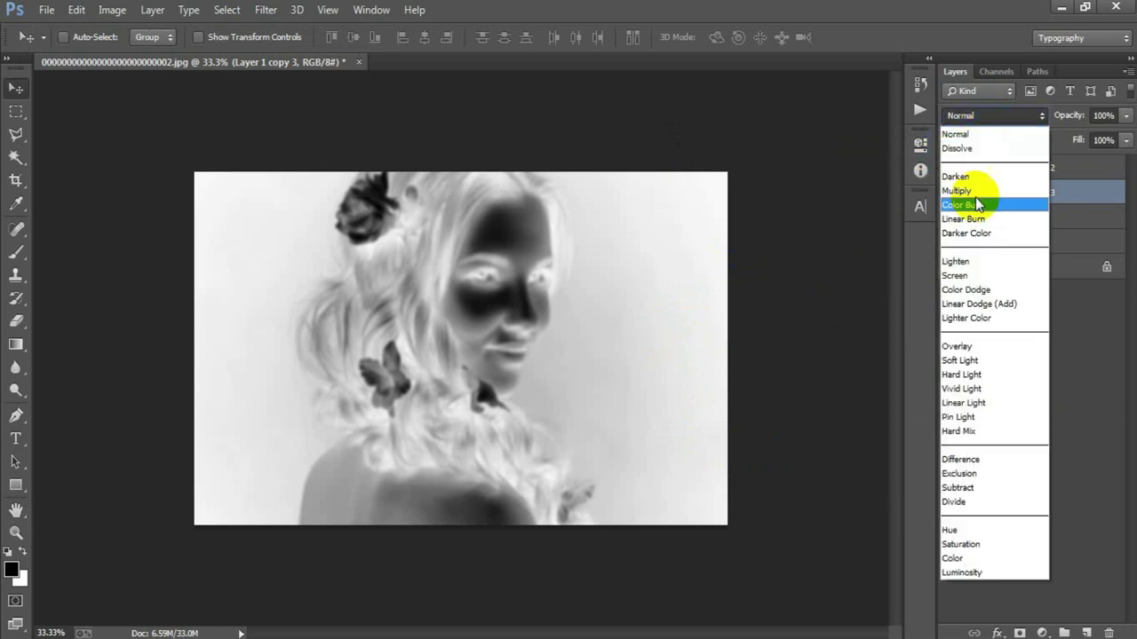
left_click(954, 347)
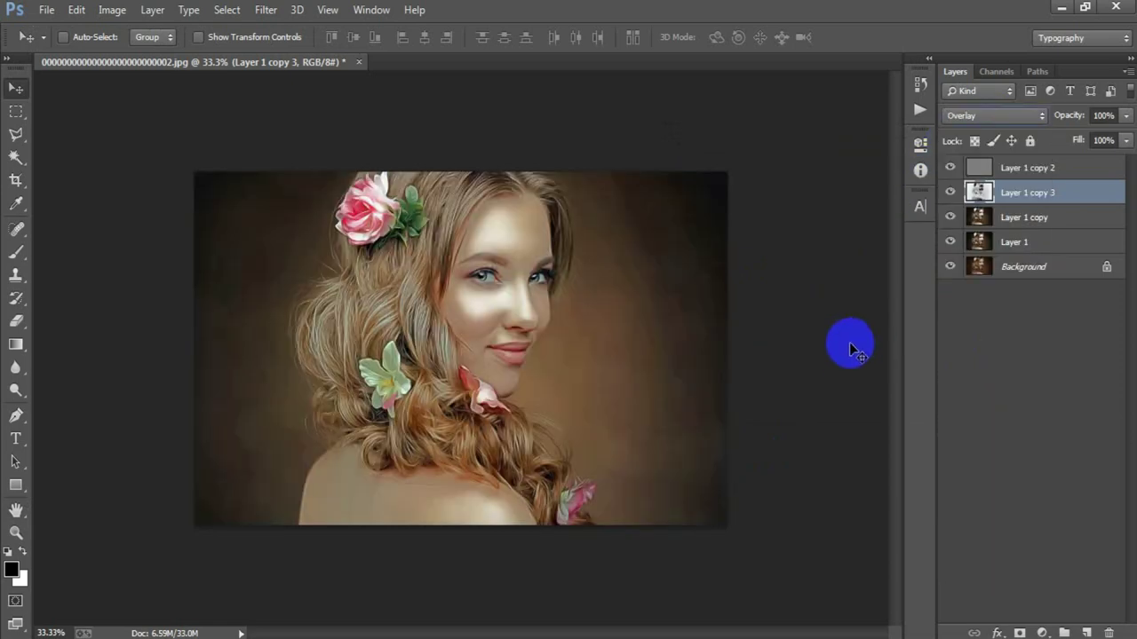
left_click(1101, 115)
type("60")
key("Return")
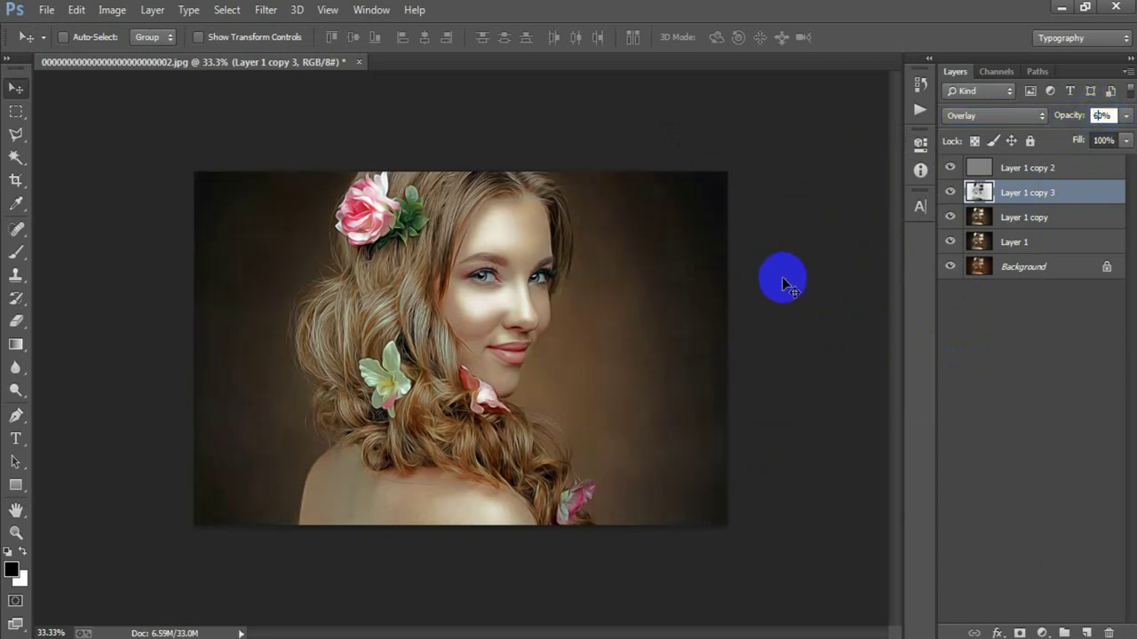
left_click(1037, 170)
left_click(1037, 243, "shift")
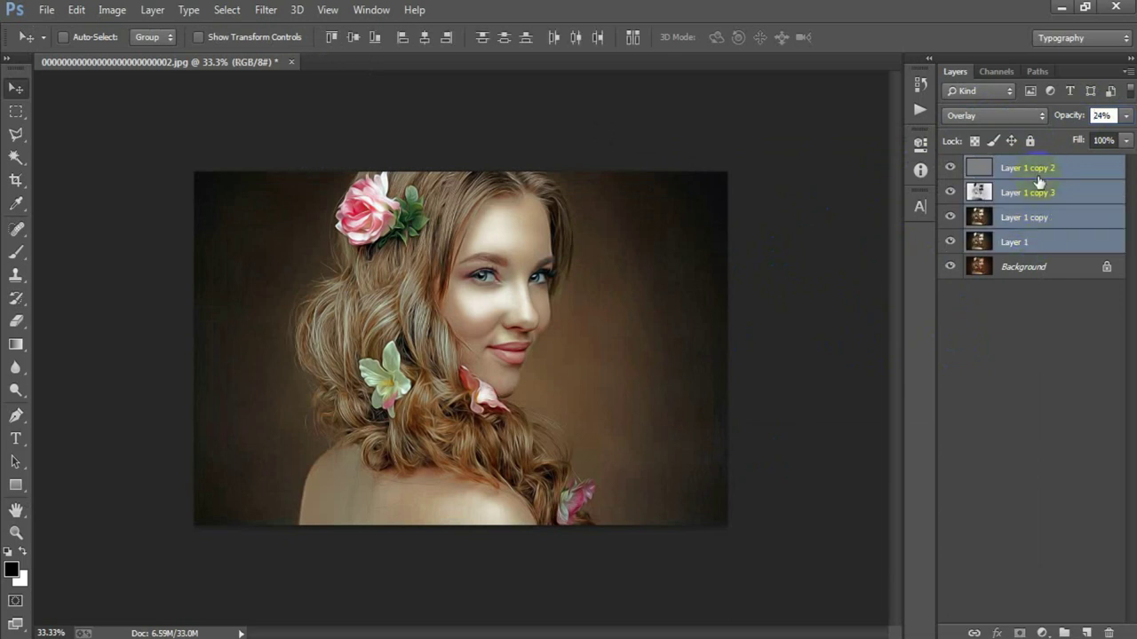
Step: Group the four selected layers into Group 1 and toggle its visibility to compare
key("ctrl+g")
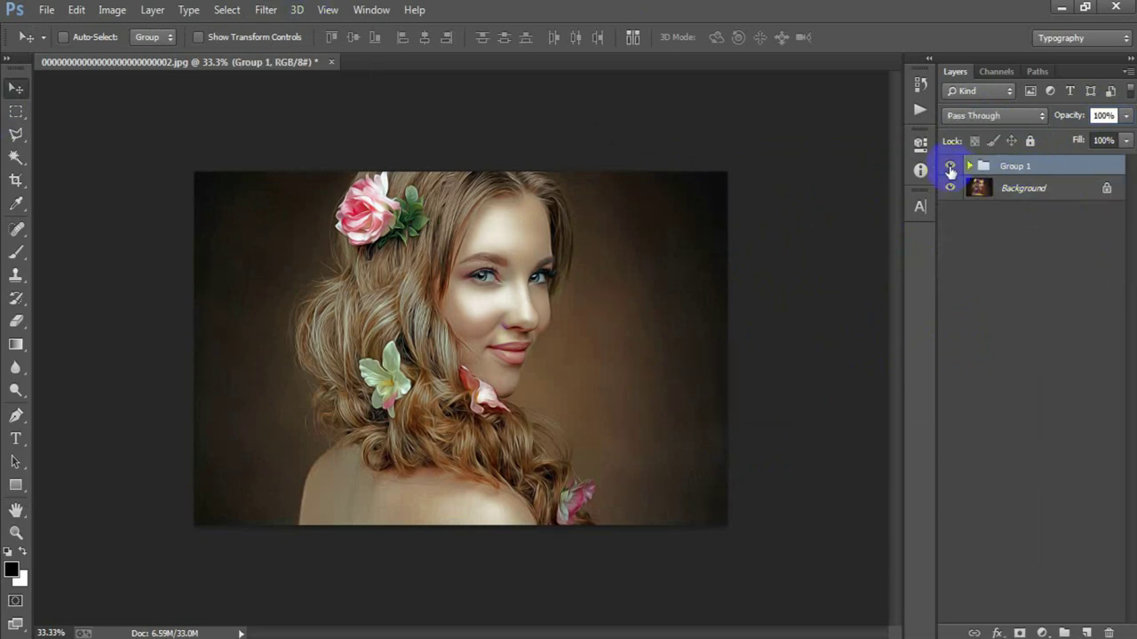
left_click(950, 166)
left_click(950, 166)
left_click(950, 166)
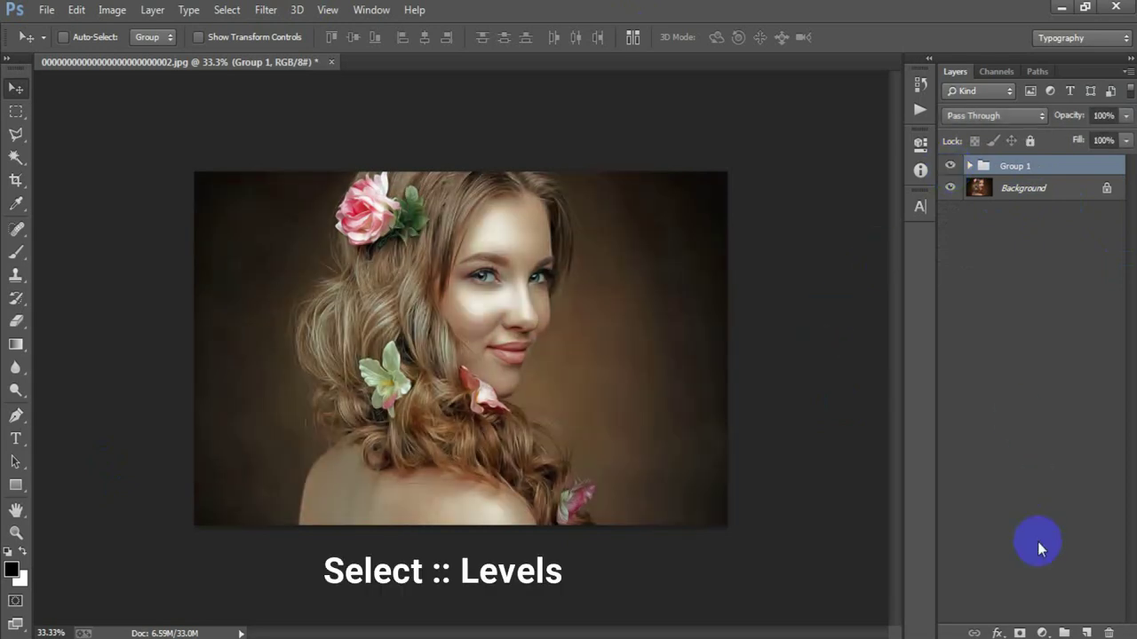
Step: Add a Levels adjustment layer with input levels 6, 1.10 and 247
left_click(1042, 630)
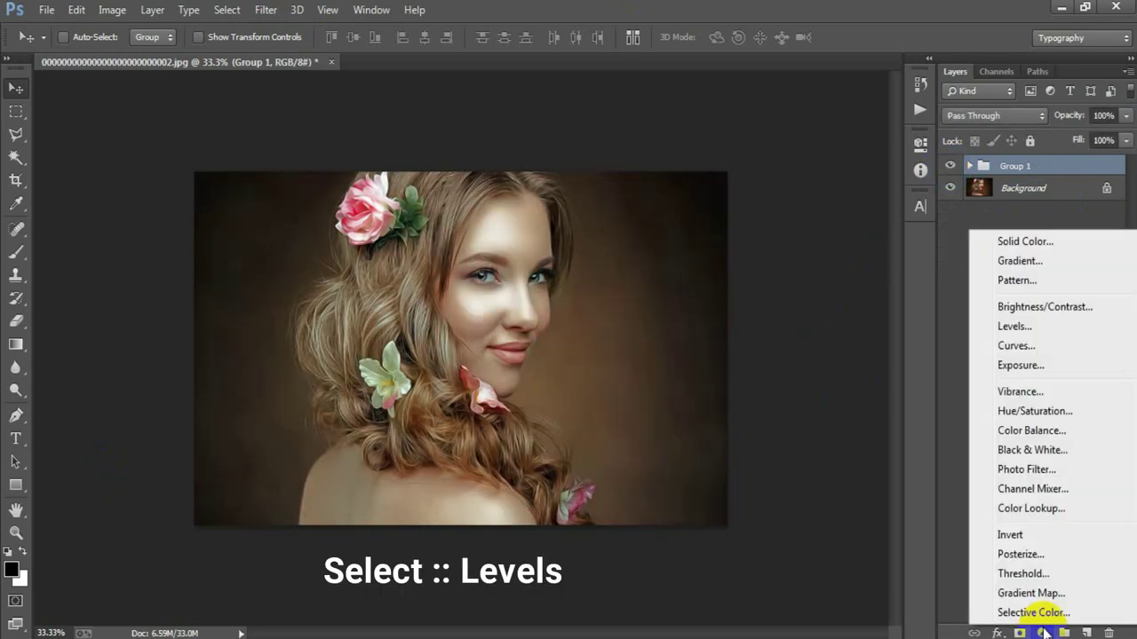
left_click(1046, 327)
left_click_drag(636, 315, 643, 317)
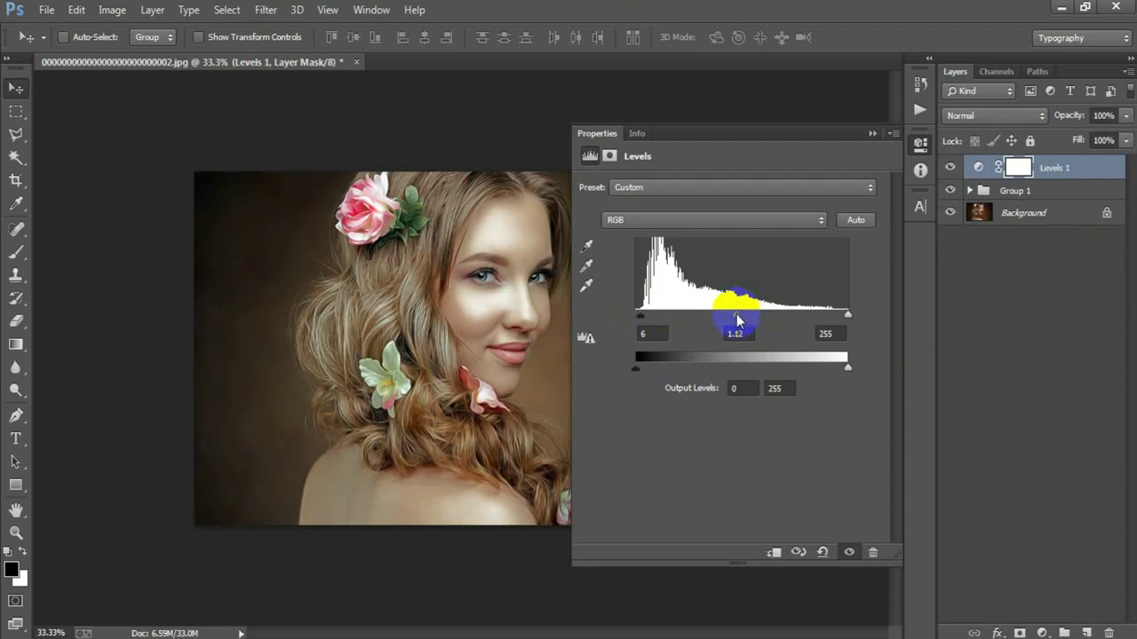
left_click(846, 316)
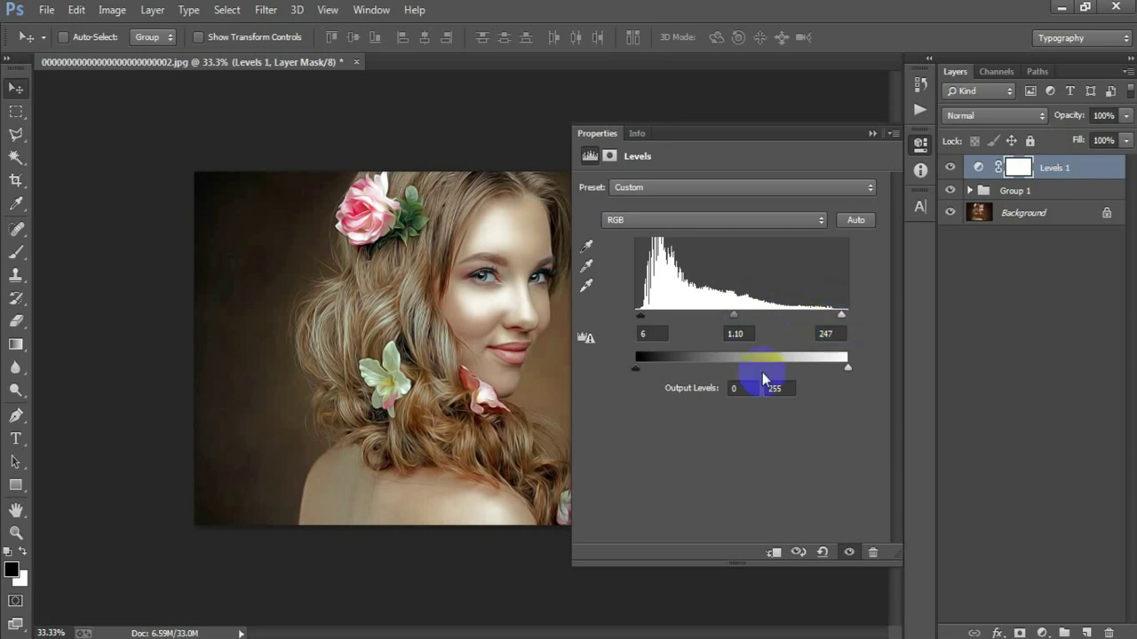
left_click(871, 135)
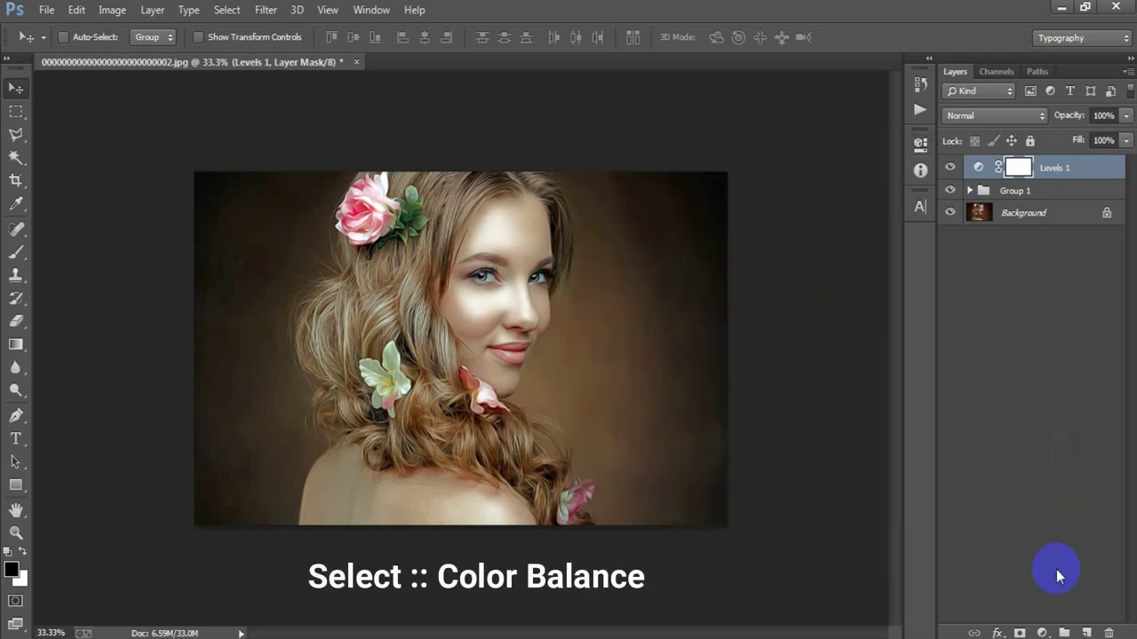
Step: Add a Color Balance layer with midtones set to -4, -6, +2
left_click(1043, 633)
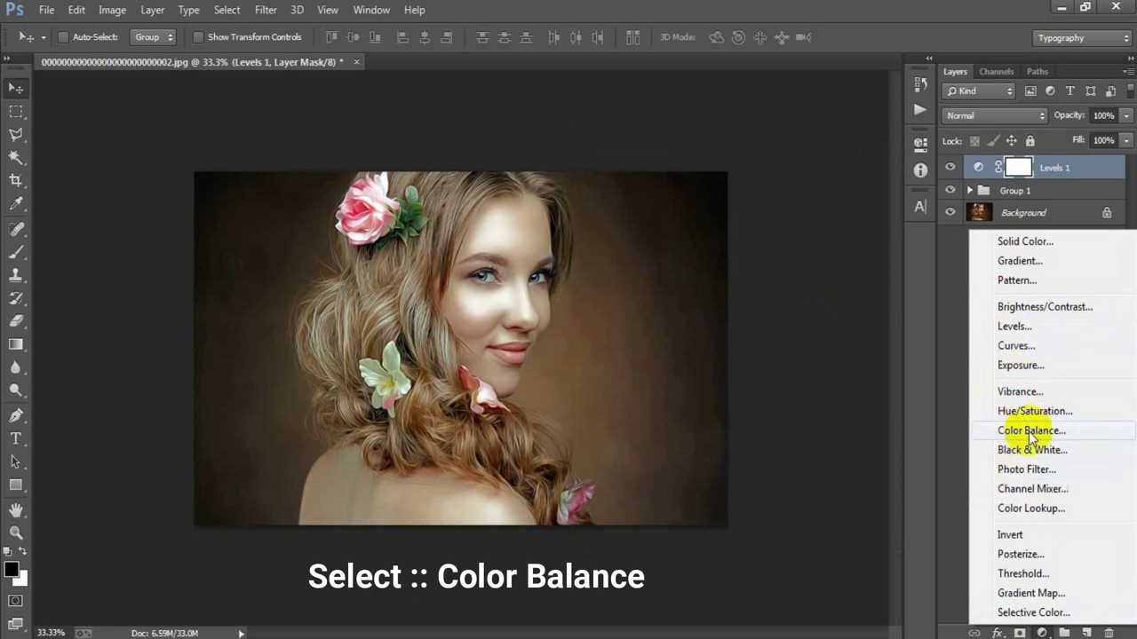
left_click(1057, 431)
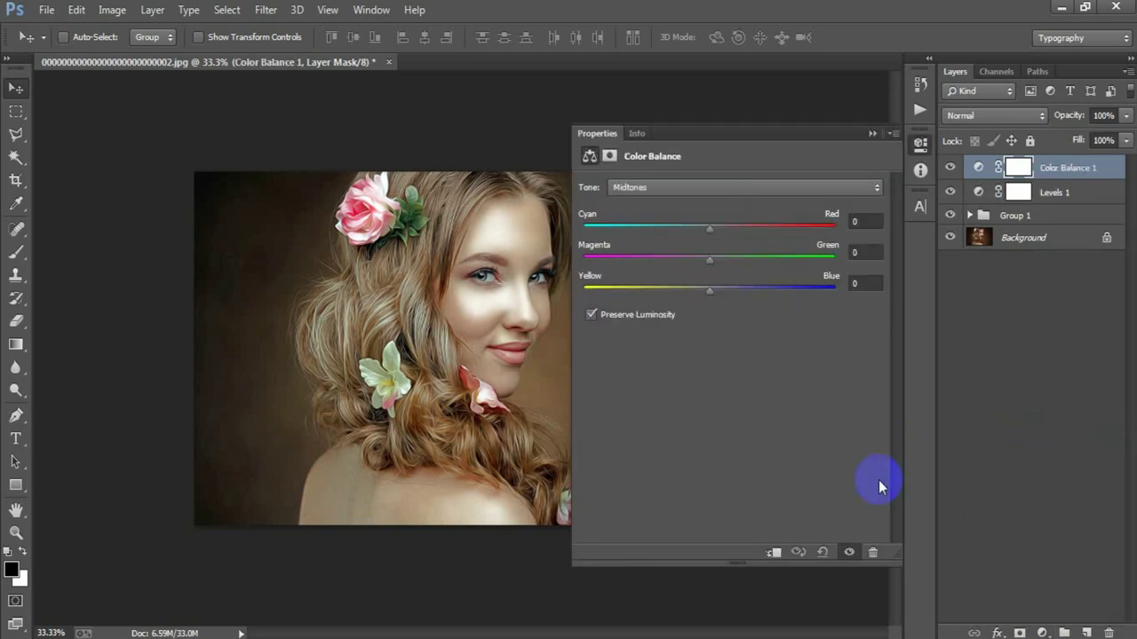
left_click(866, 222)
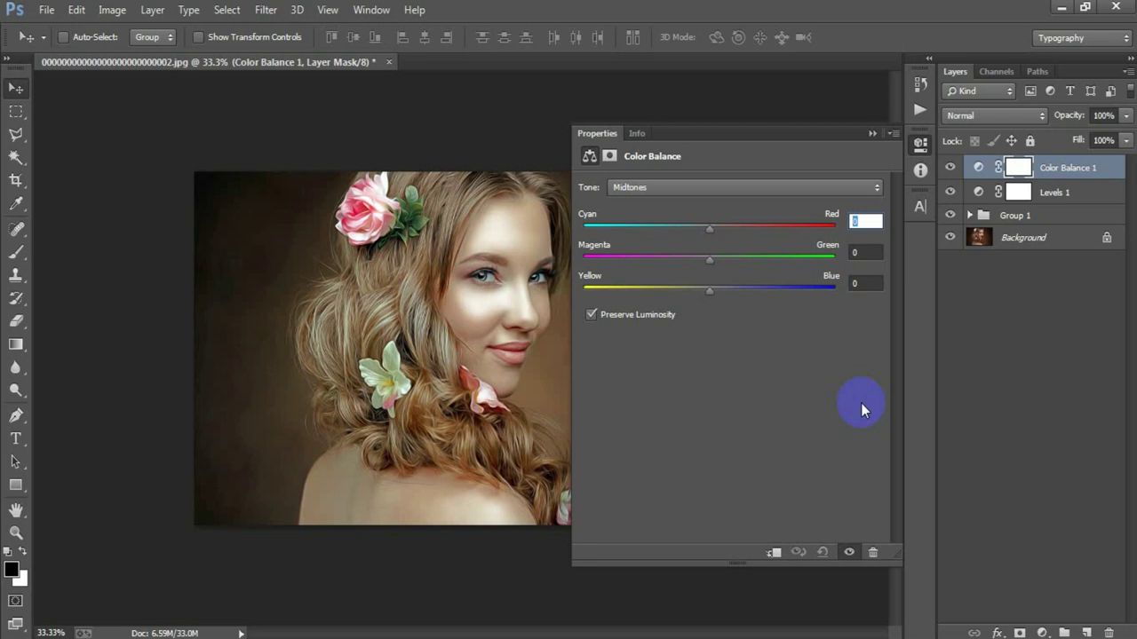
type("-4")
left_click(876, 253)
type("-6")
left_click(866, 284)
type("2")
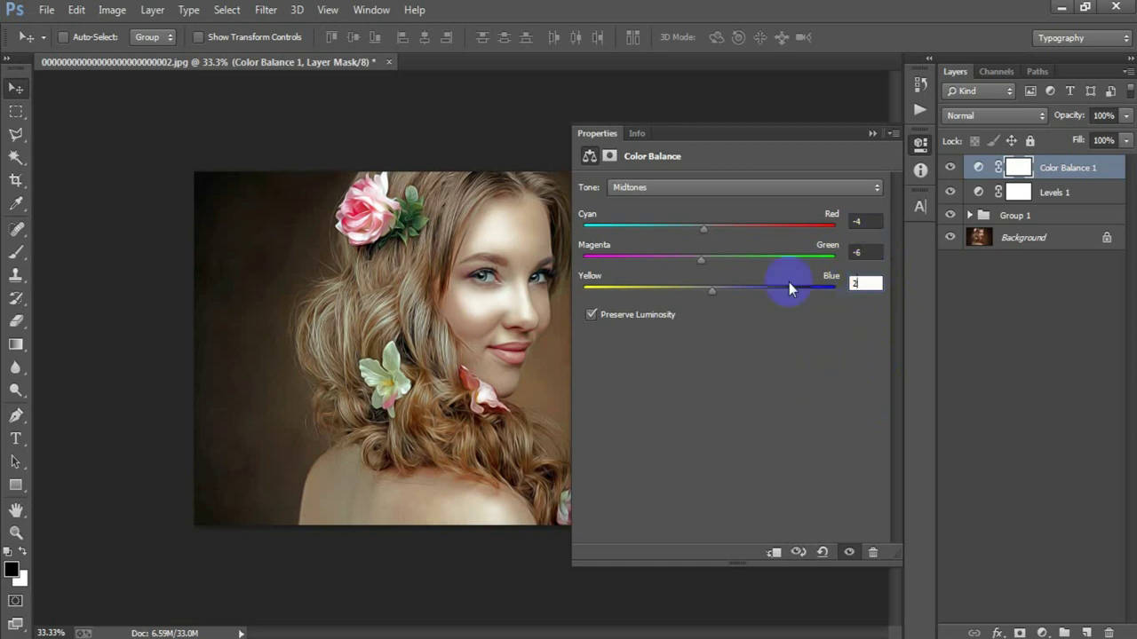
Step: Set the Color Balance shadows to -3, -2, -2
left_click(729, 188)
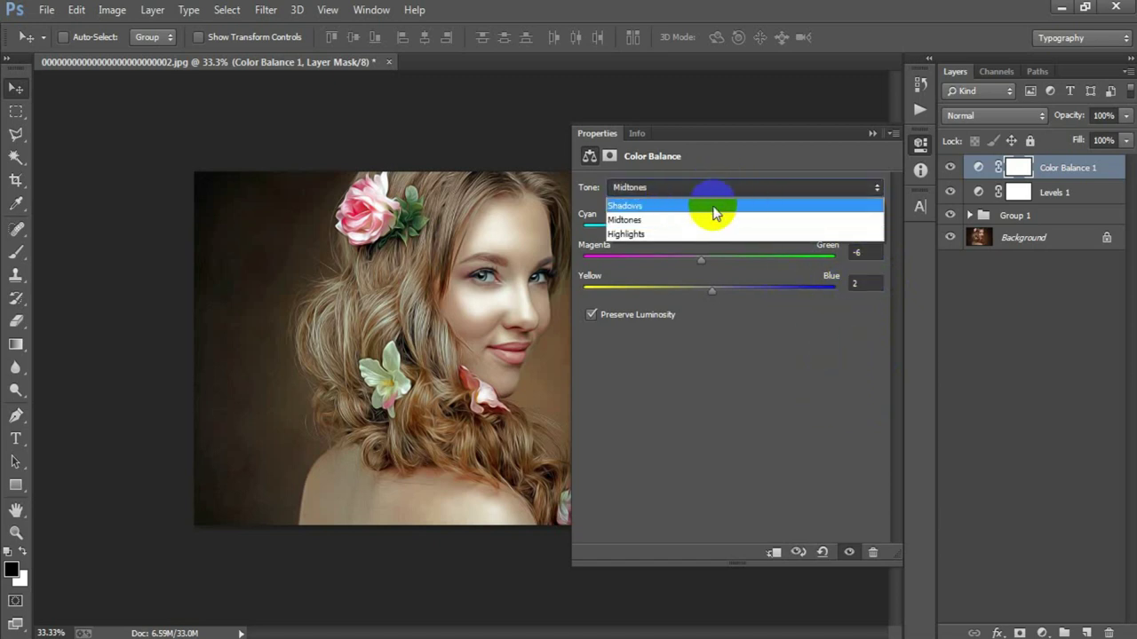
left_click(716, 208)
left_click(866, 221)
type("-3")
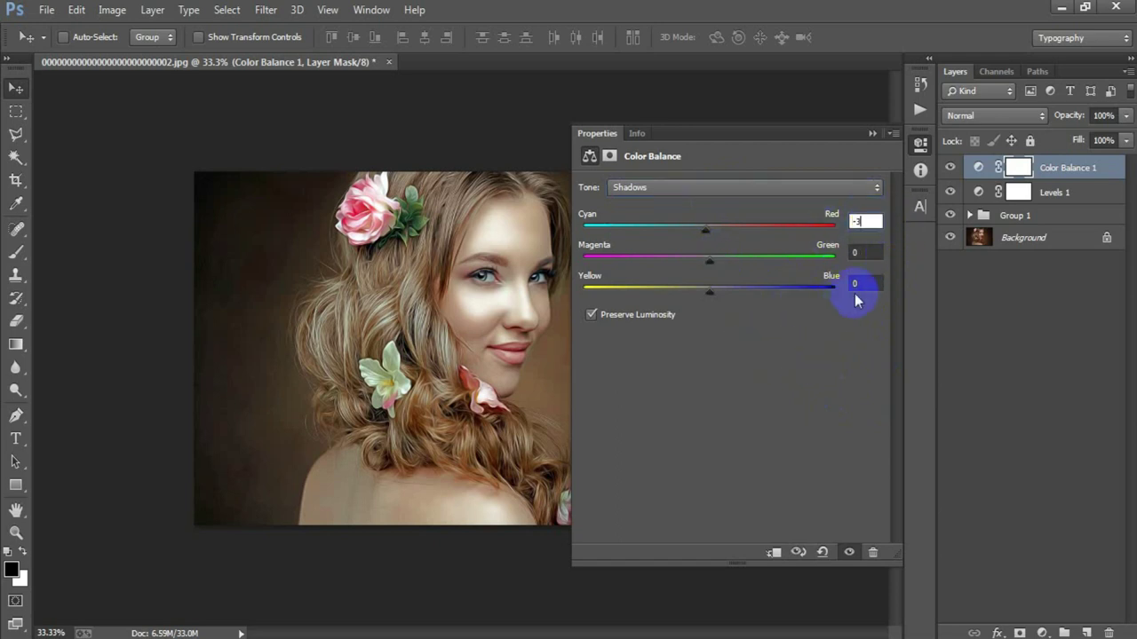
left_click(865, 252)
type("-")
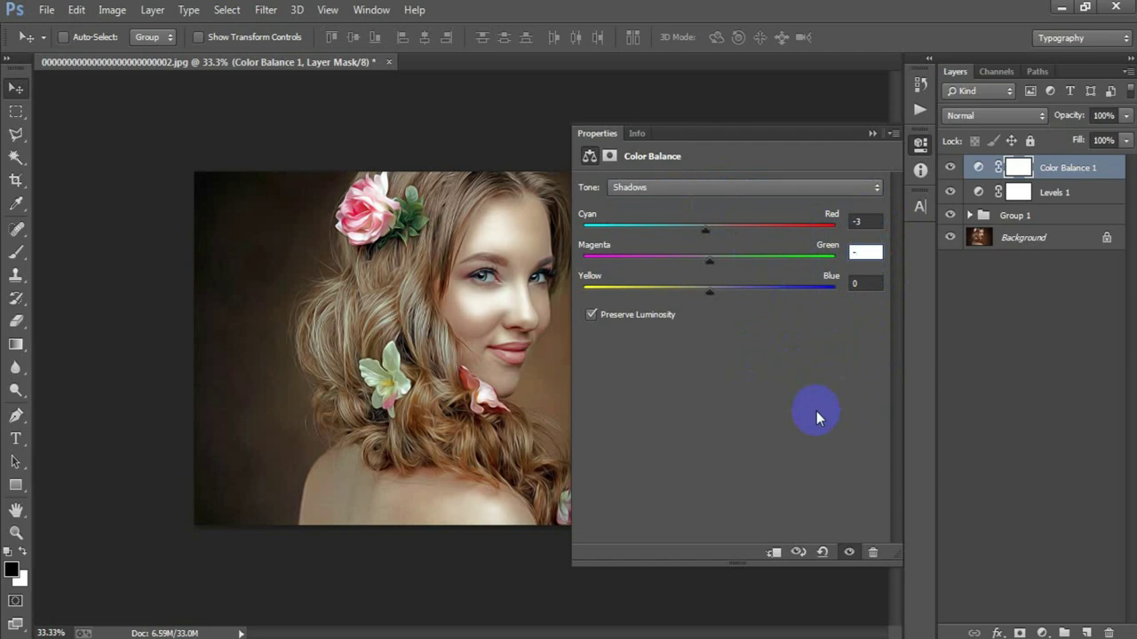
type("2")
left_click(866, 285)
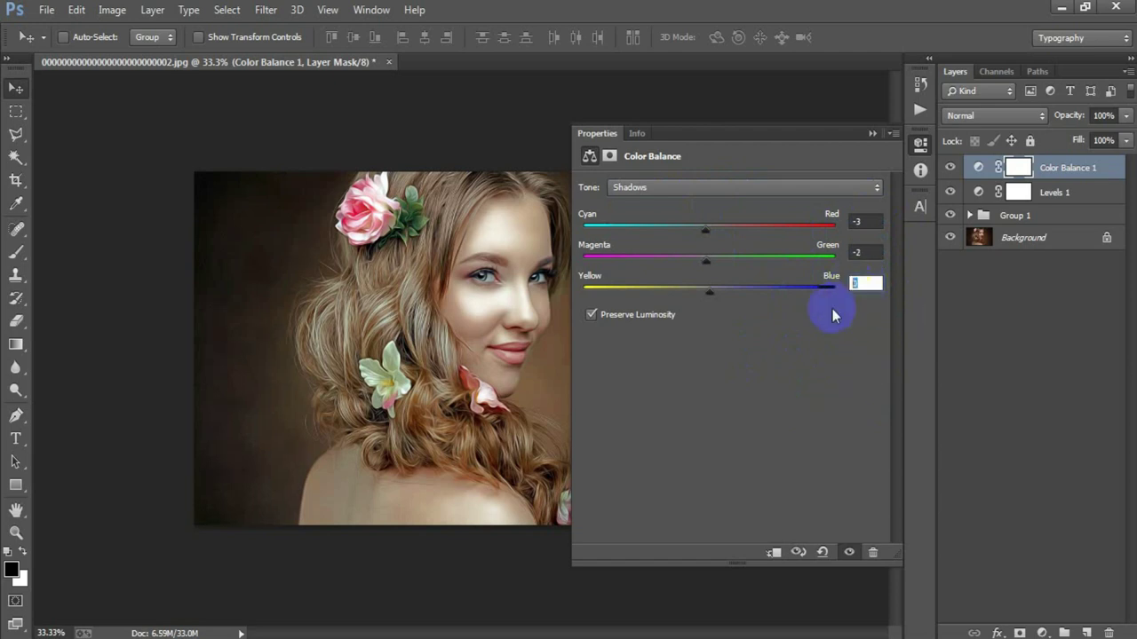
type("-2")
Step: Set the Color Balance highlights to -4, -3, -3 and collapse the Properties panel
left_click(757, 187)
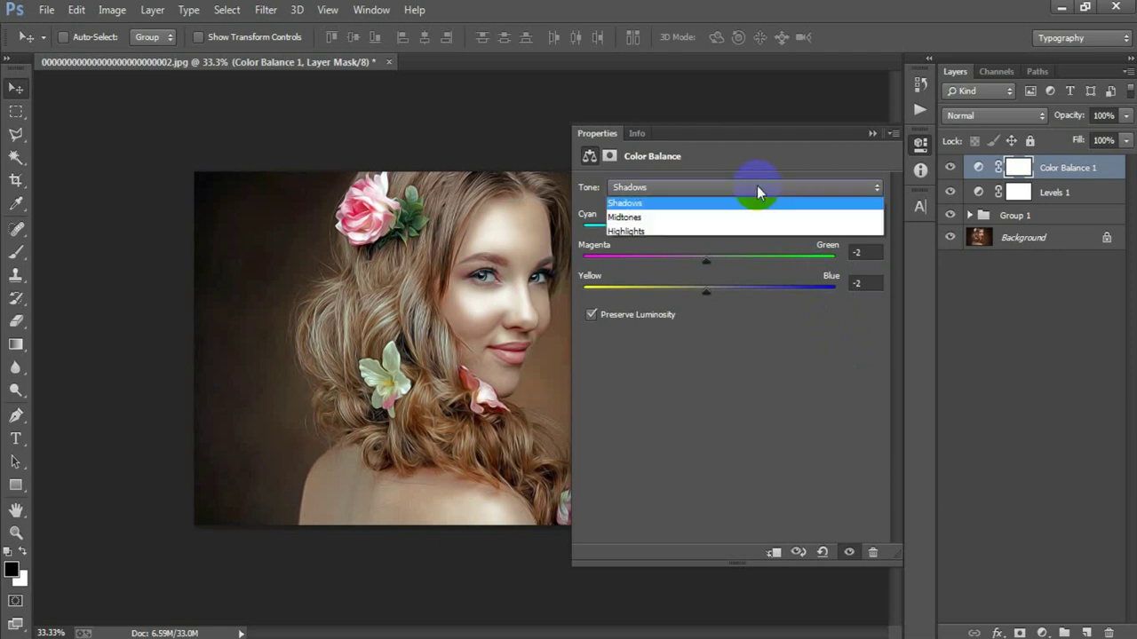
left_click(694, 232)
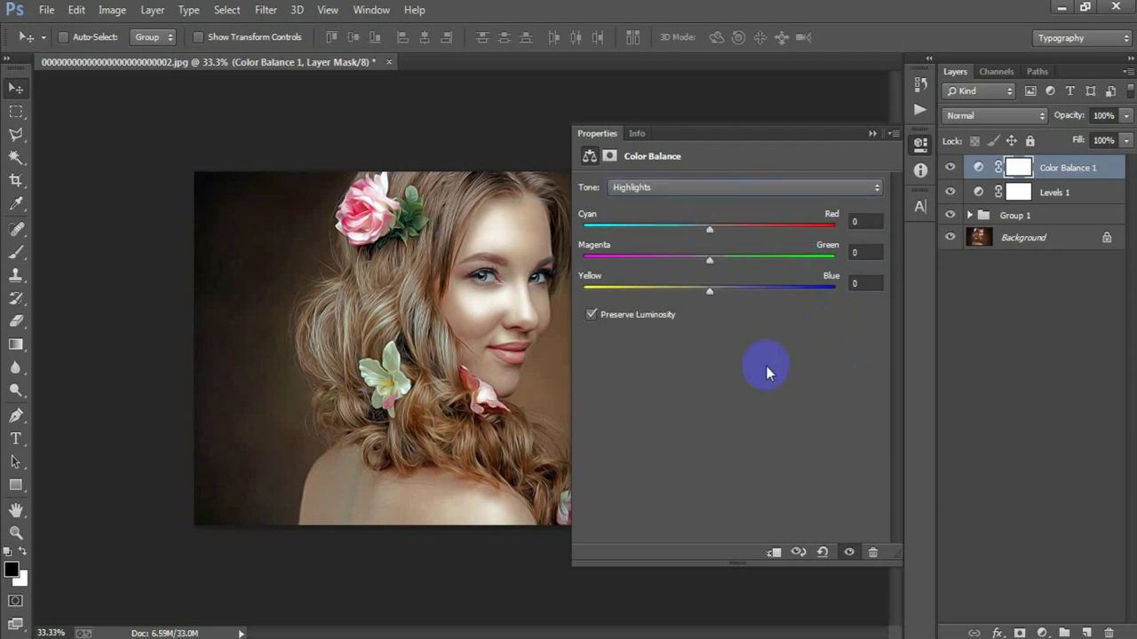
left_click(857, 221)
type("-4")
left_click(854, 254)
type("-3")
left_click(860, 283)
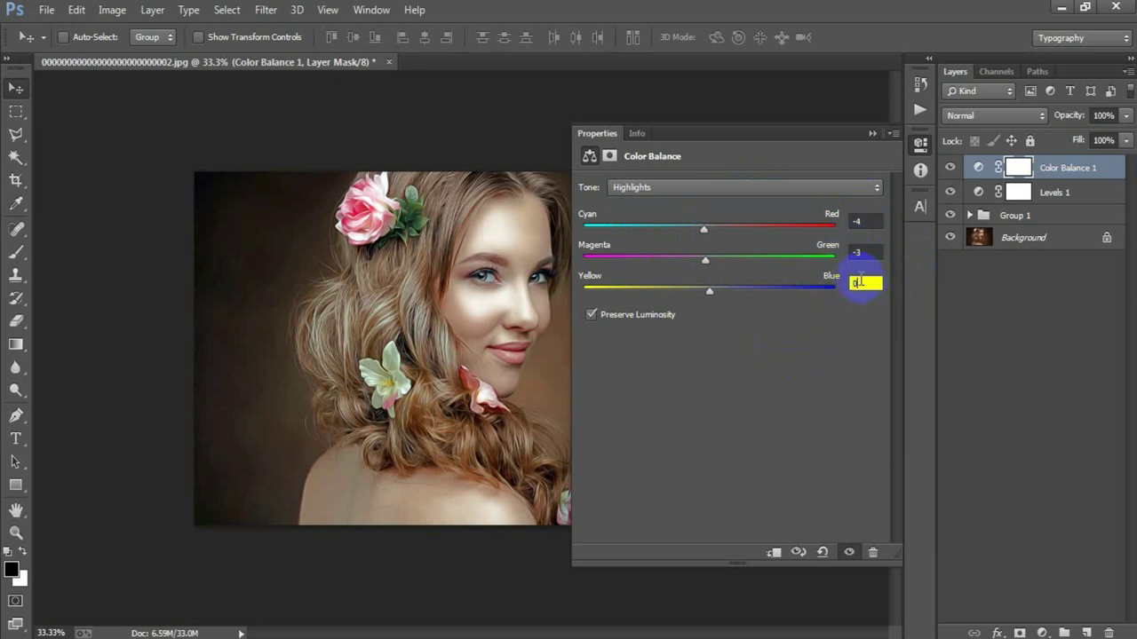
type("-3")
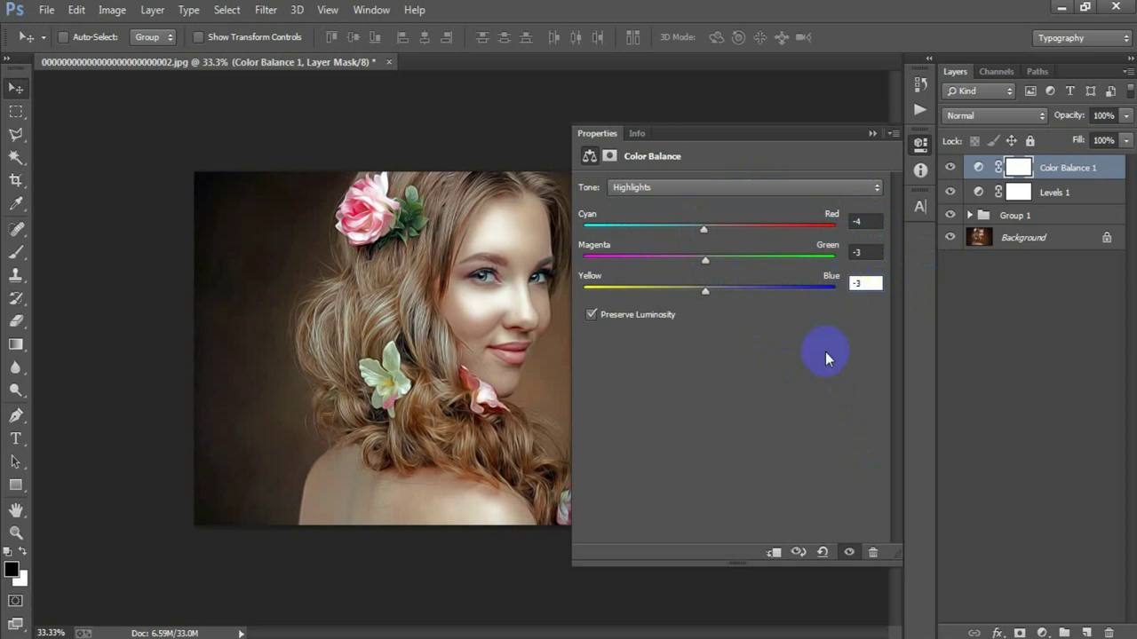
left_click(873, 133)
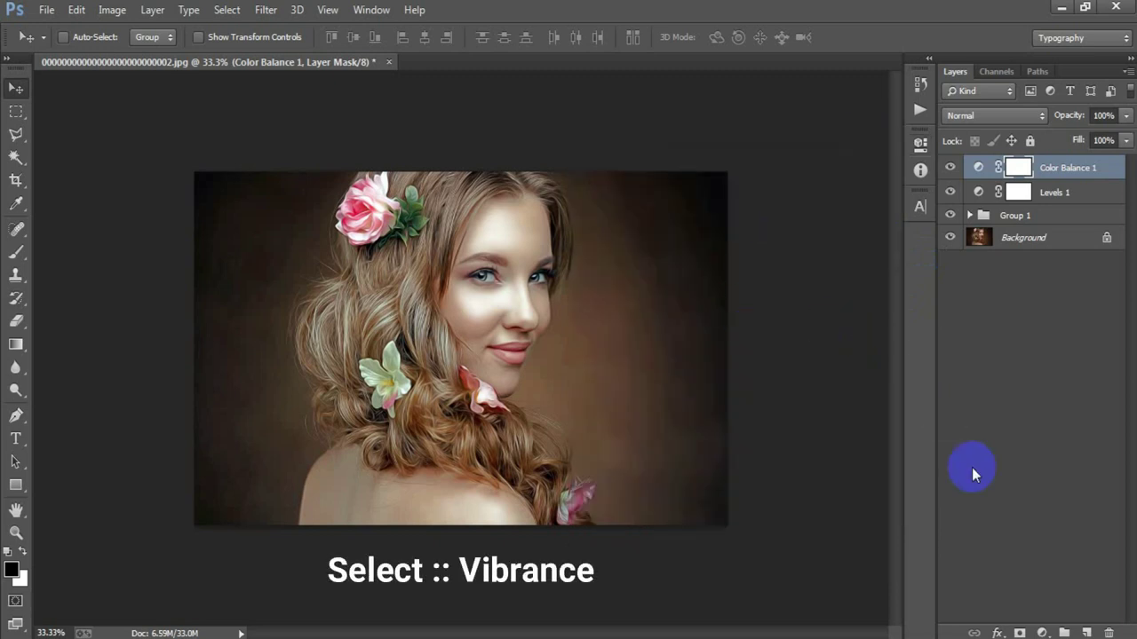
Step: Add a Vibrance adjustment layer with Vibrance 21 and Saturation 4
left_click(1044, 632)
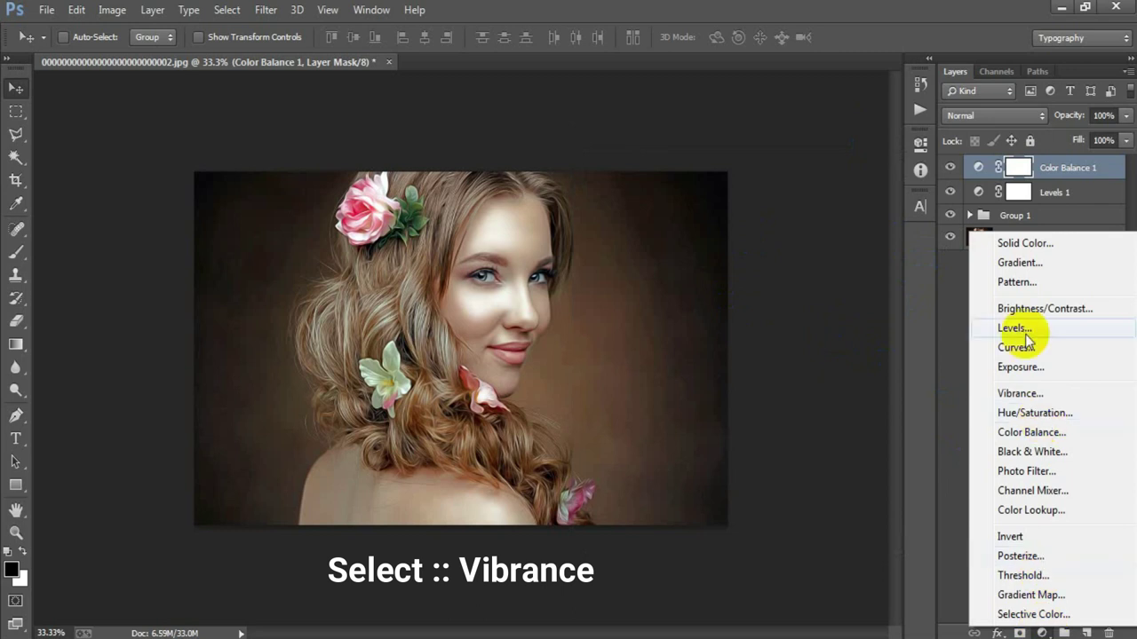
left_click(1031, 396)
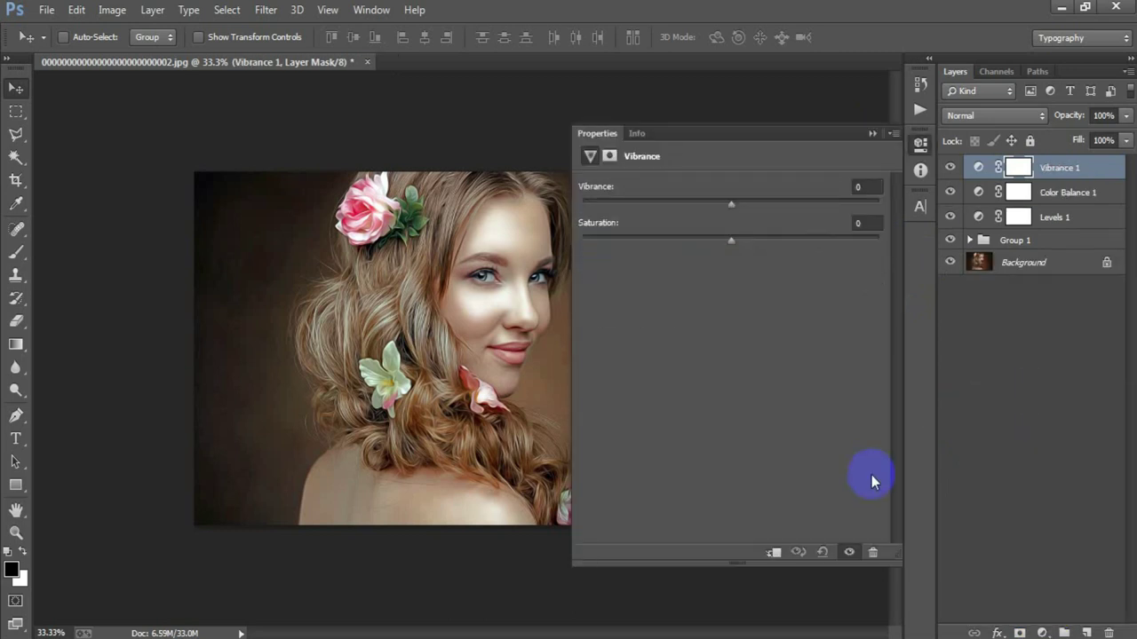
left_click(860, 188)
type("21")
left_click(862, 223)
type("4")
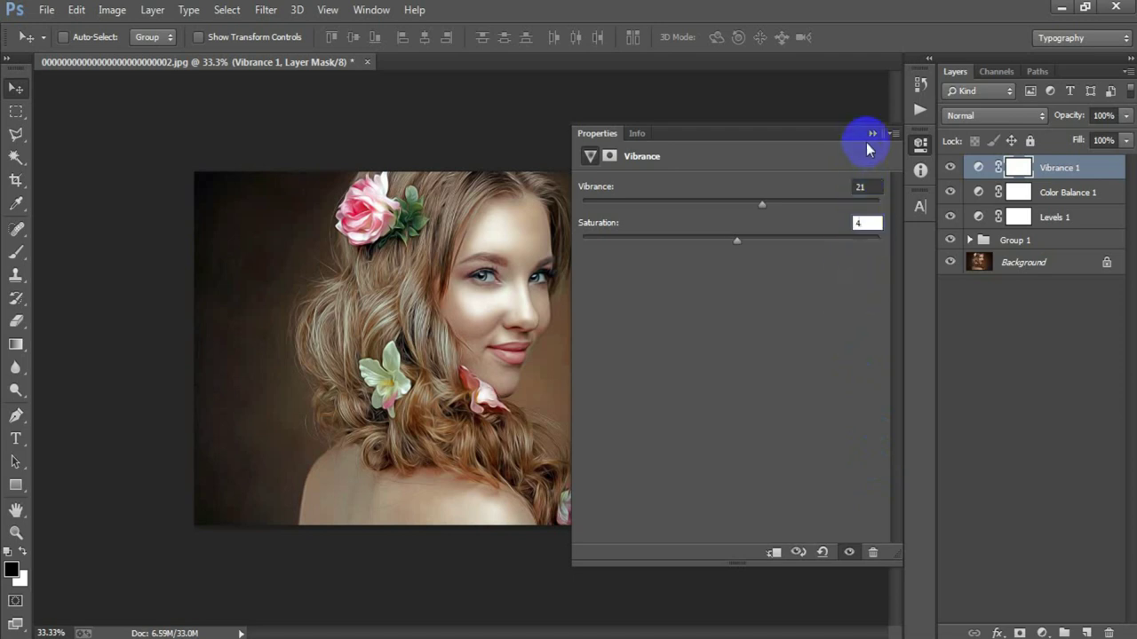
left_click(871, 134)
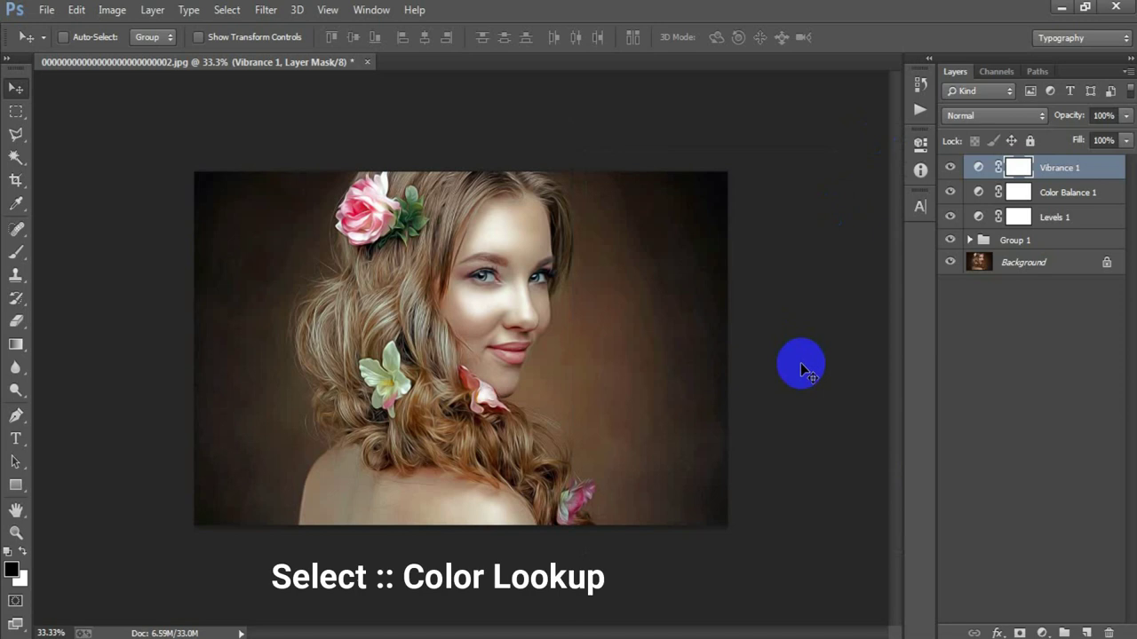
left_click(1042, 632)
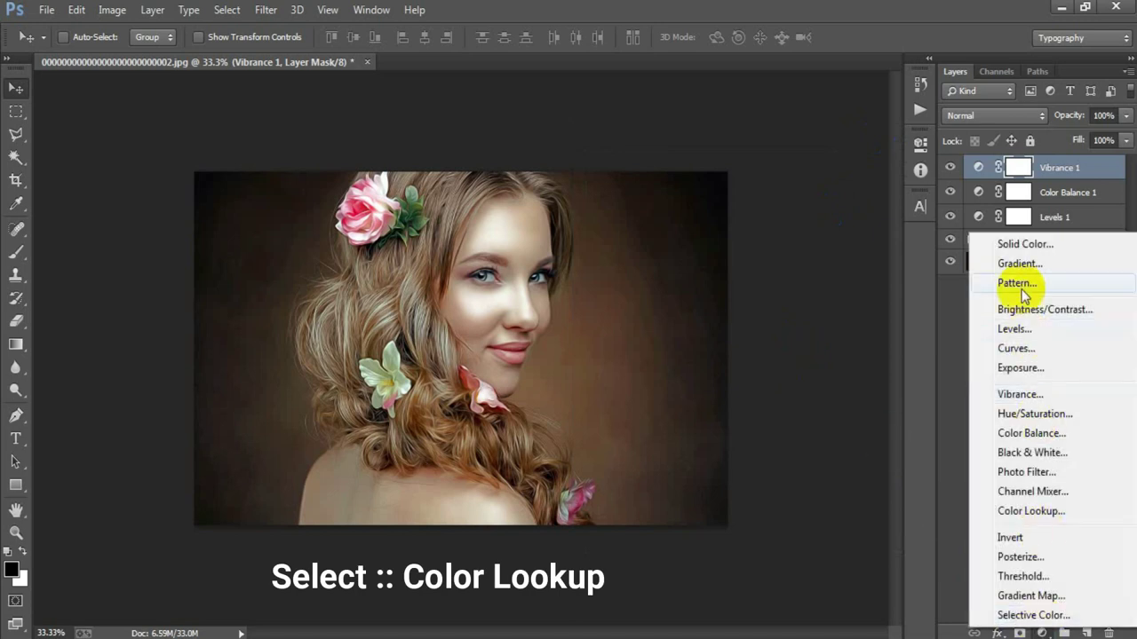
Step: Grade the portrait with a Color Lookup layer using 3Strip.look, then stamp all visible layers
left_click(1062, 512)
left_click(803, 189)
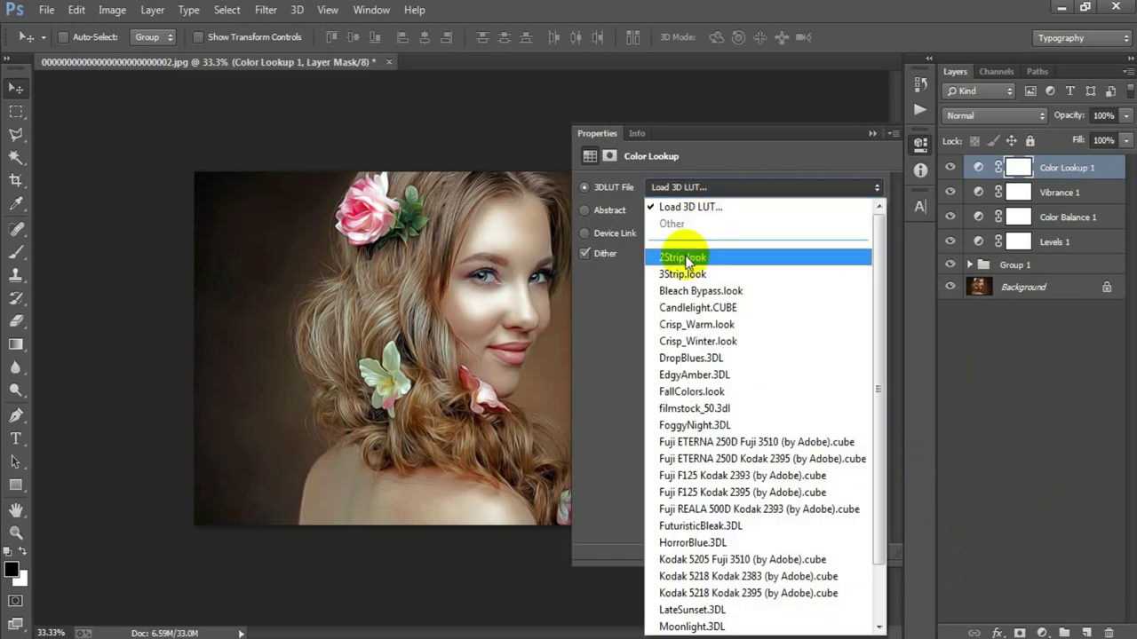
left_click(737, 274)
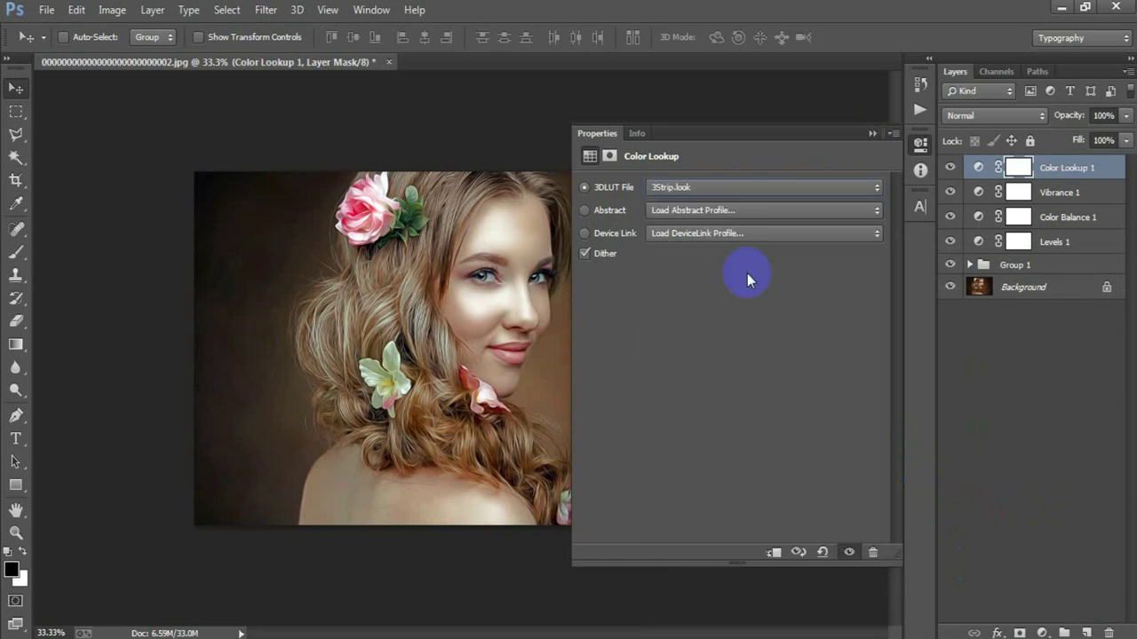
left_click(872, 134)
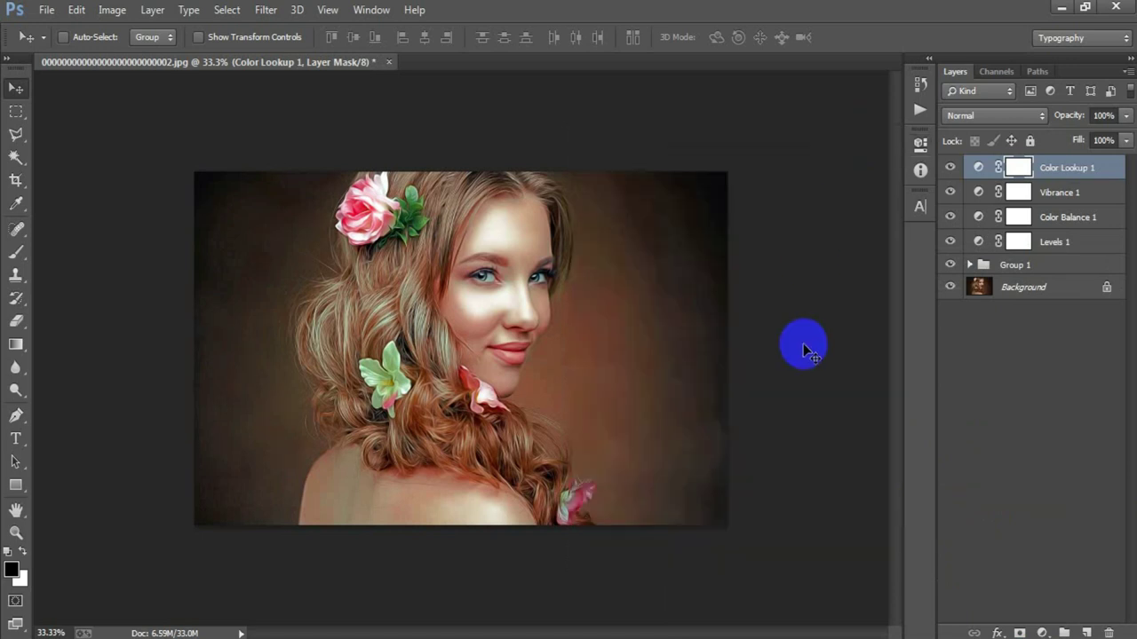
key("shift+ctrl+alt+e")
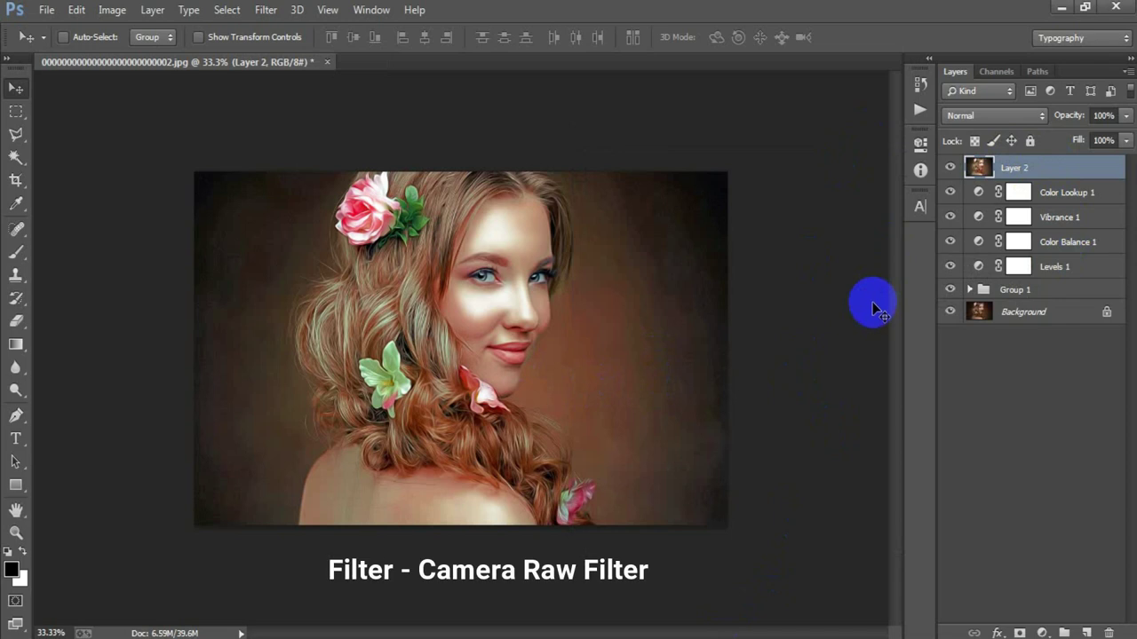
Step: Apply the Camera Raw Filter to the merged Layer 2
left_click(267, 9)
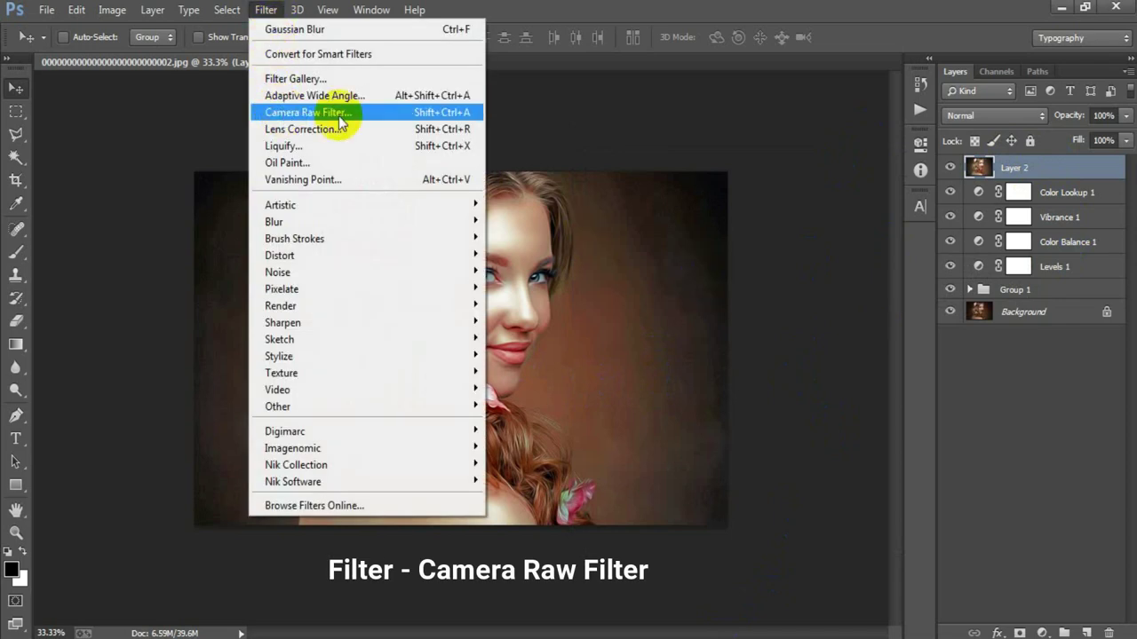
left_click(656, 493)
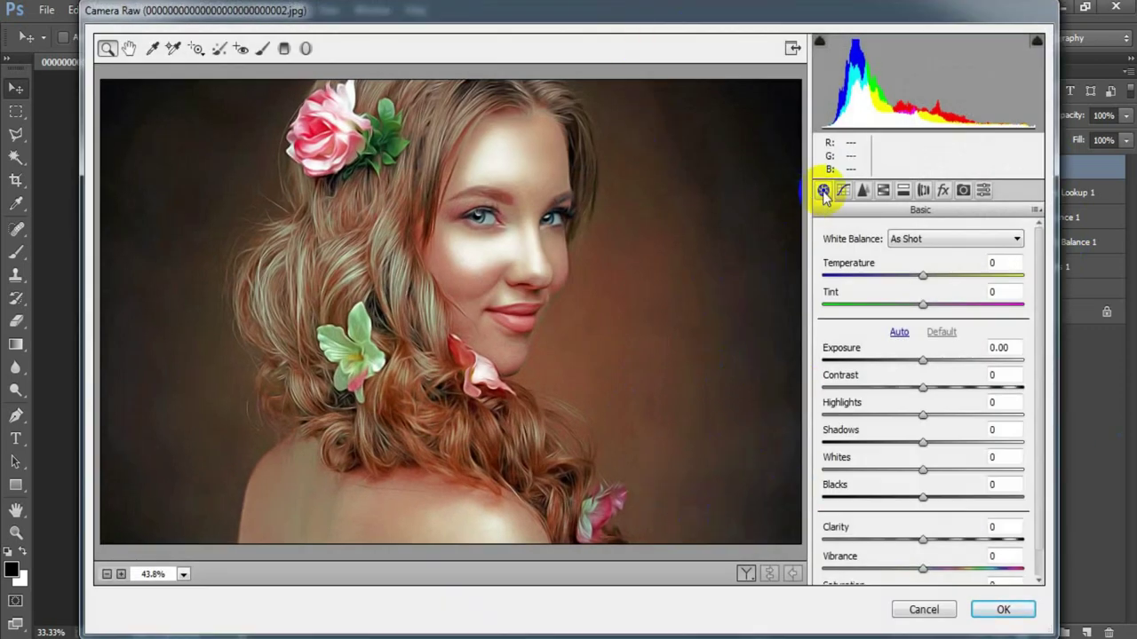
Step: Set Contrast +9, Highlights -13, Shadows -6, Whites +28 and Blacks -10
left_click(929, 383)
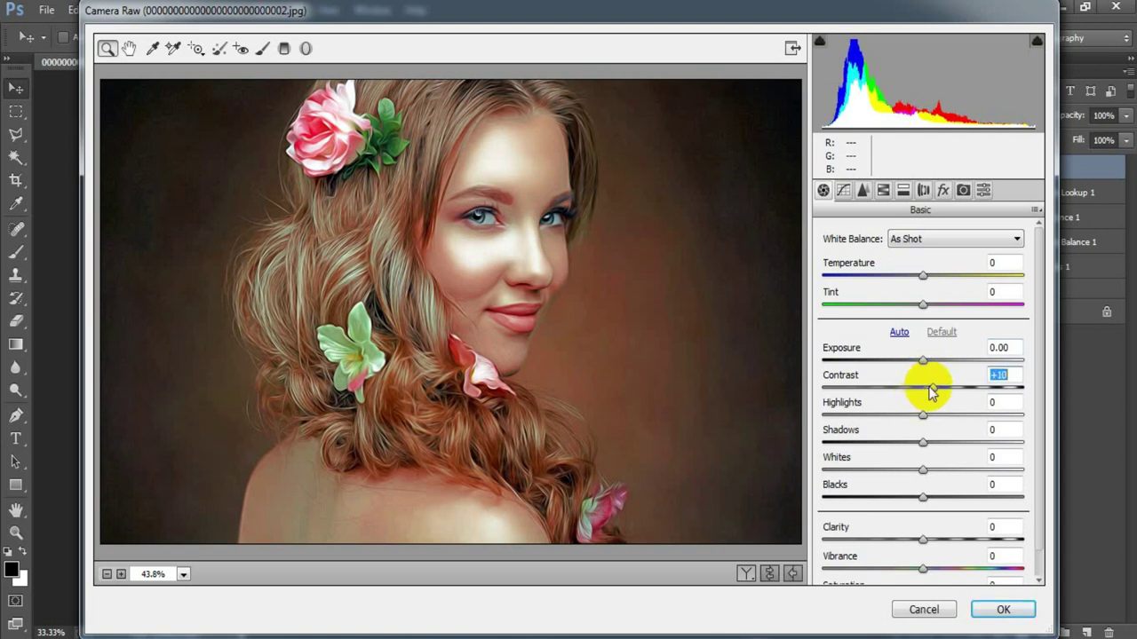
left_click_drag(929, 394, 928, 394)
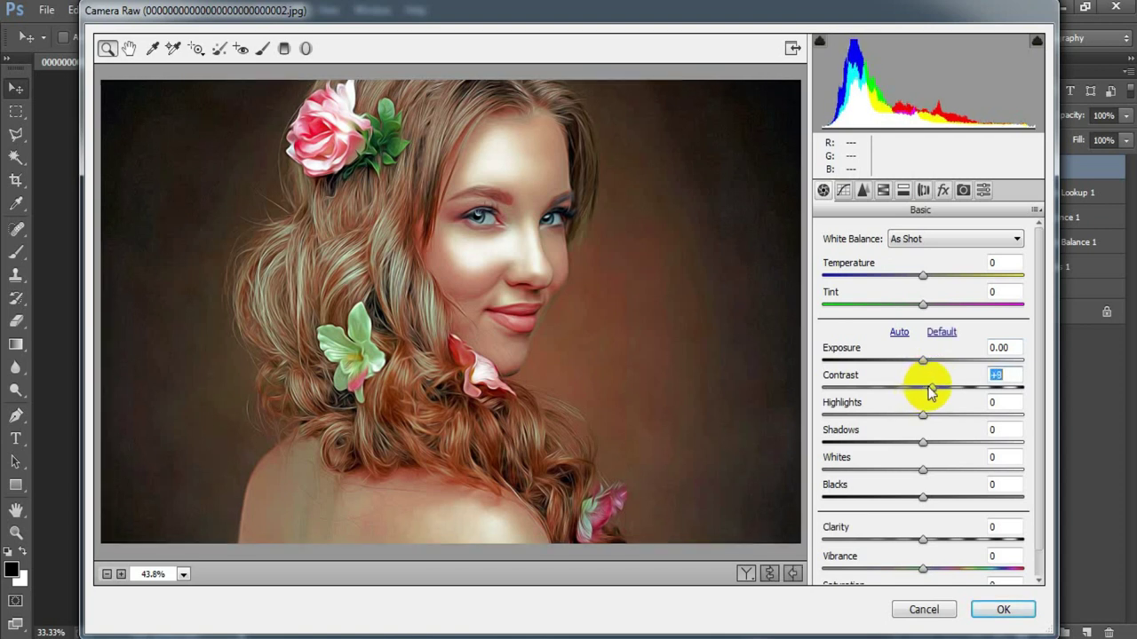
left_click_drag(922, 415, 914, 421)
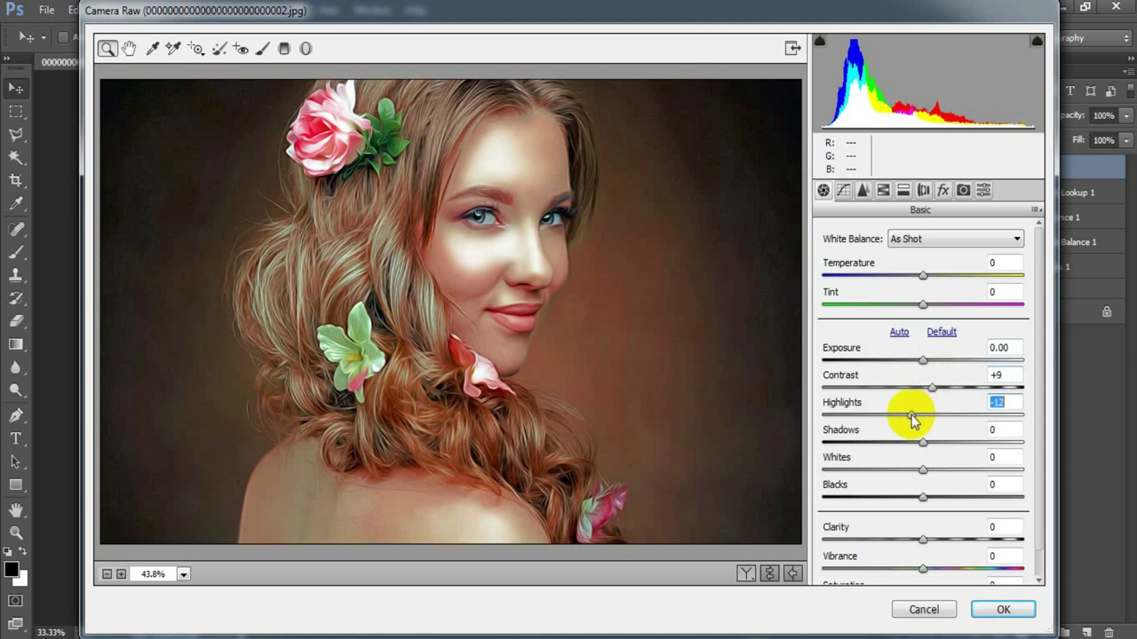
left_click_drag(921, 442, 920, 444)
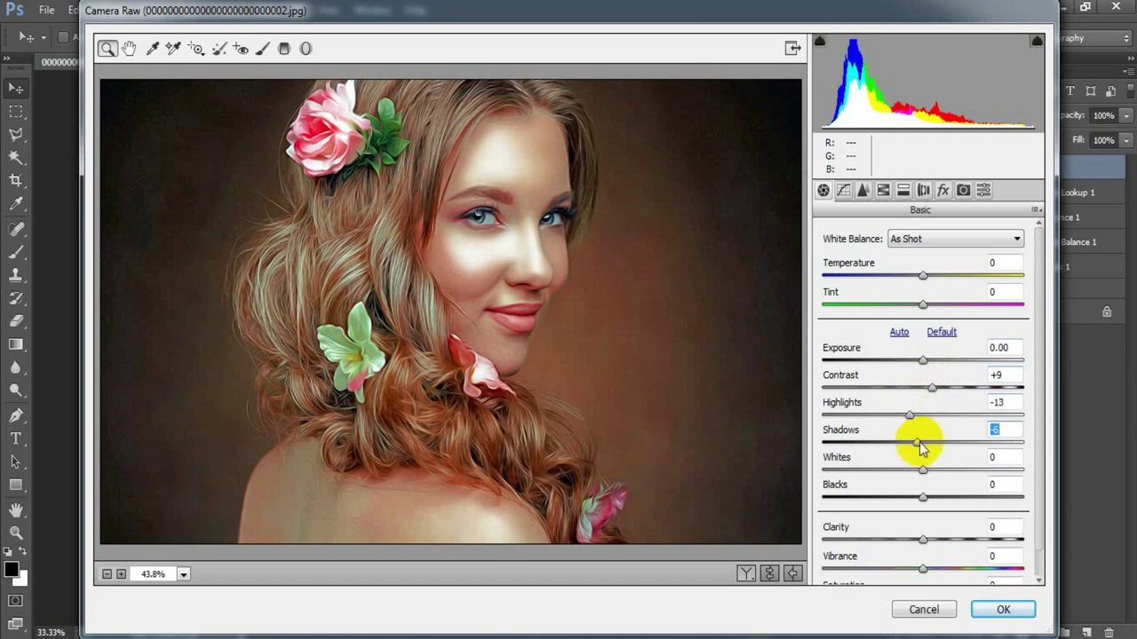
left_click_drag(922, 469, 946, 473)
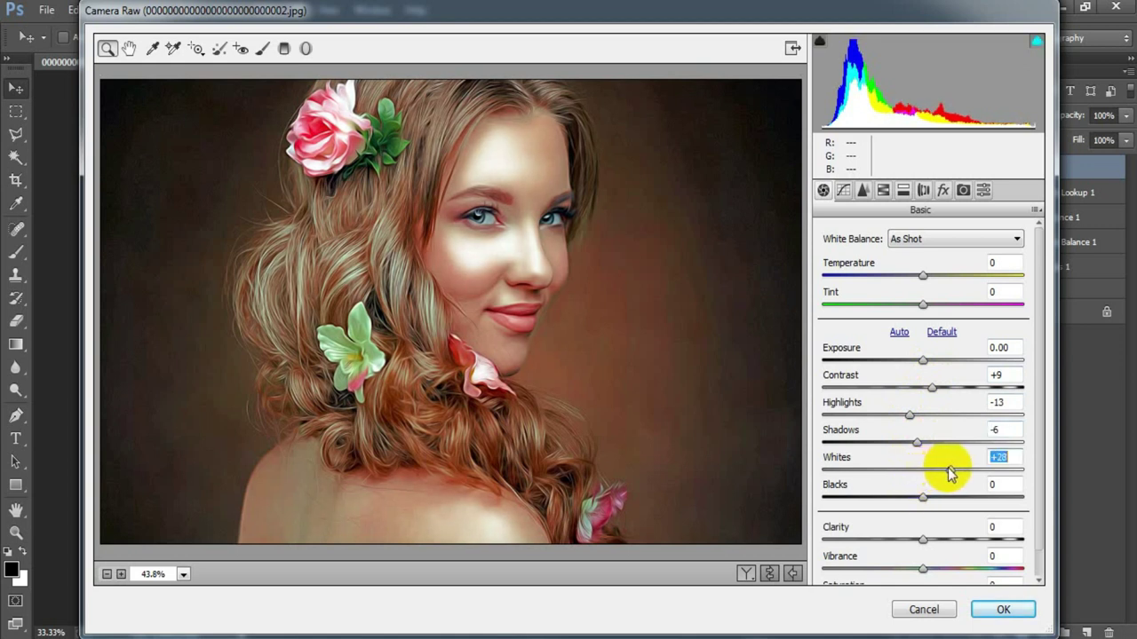
left_click_drag(924, 502, 913, 504)
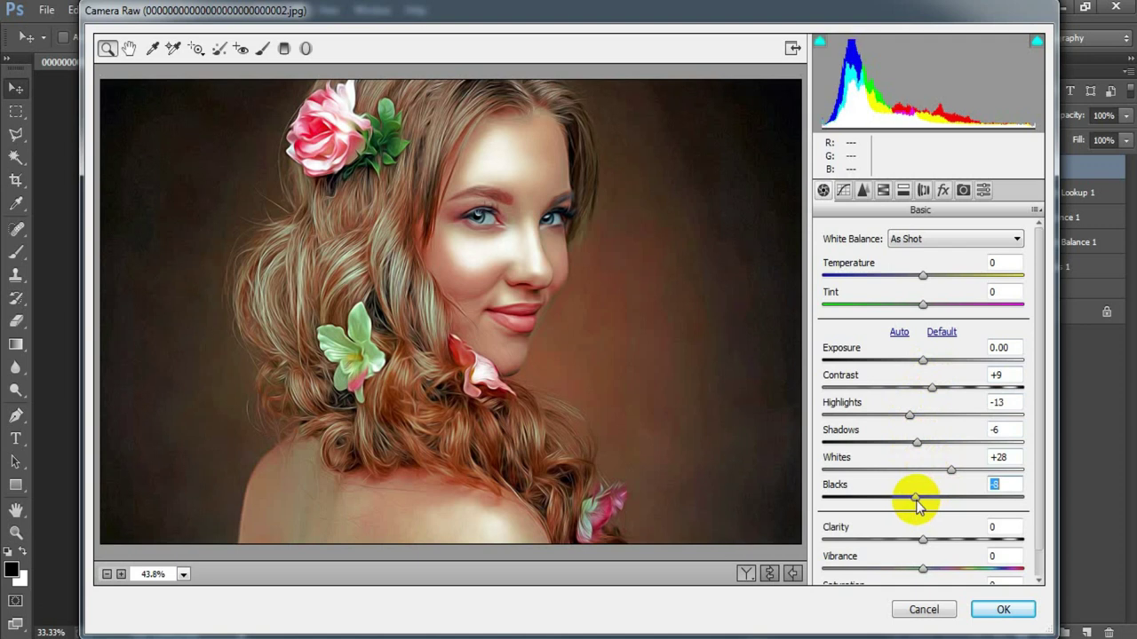
left_click(999, 485)
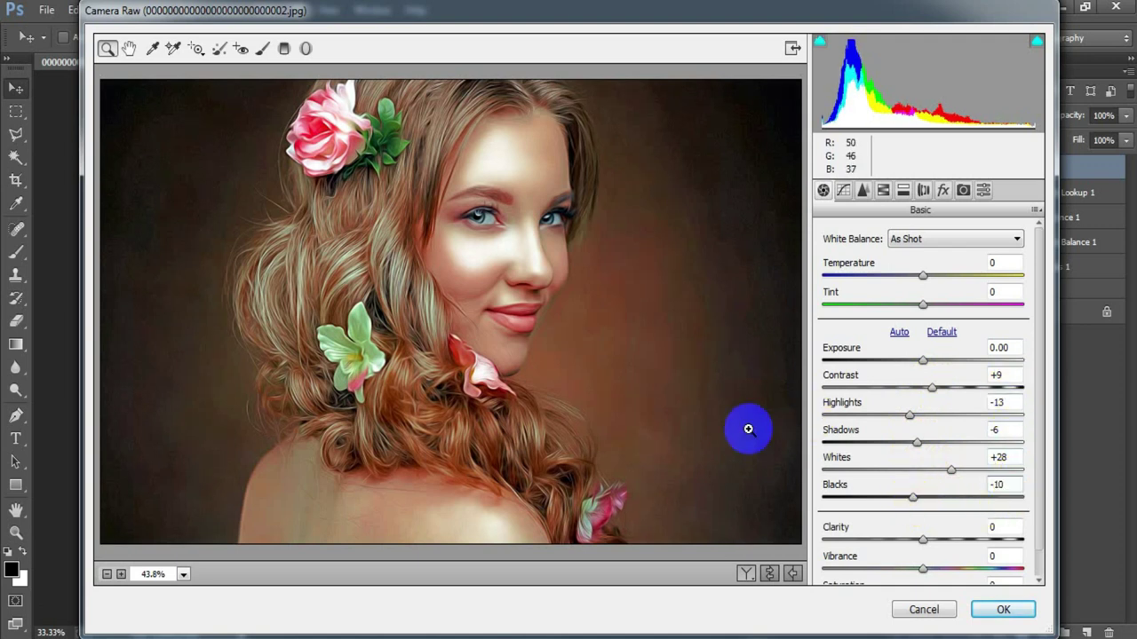
Step: Raise sharpening Amount to 34 and luminance noise reduction to 30
left_click(862, 190)
mouse_move(824, 263)
left_mouse_down()
mouse_move(868, 276)
mouse_move(871, 264)
left_mouse_up()
left_click_drag(825, 406, 888, 411)
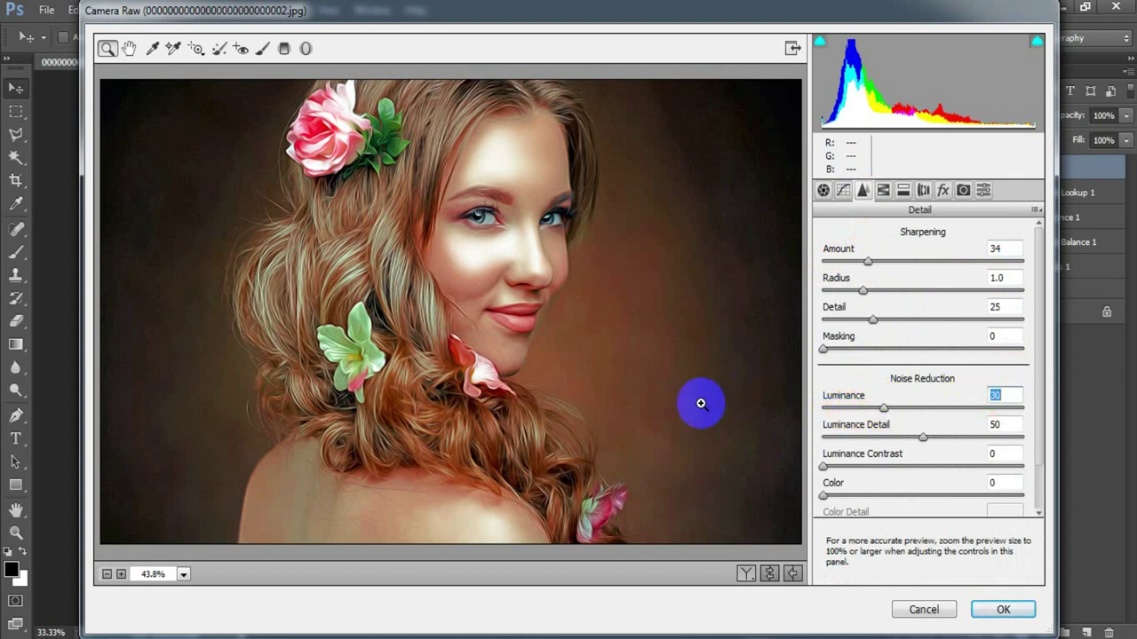
Step: Brighten the orange tones and shift the Oranges hue to +3
left_click(903, 190)
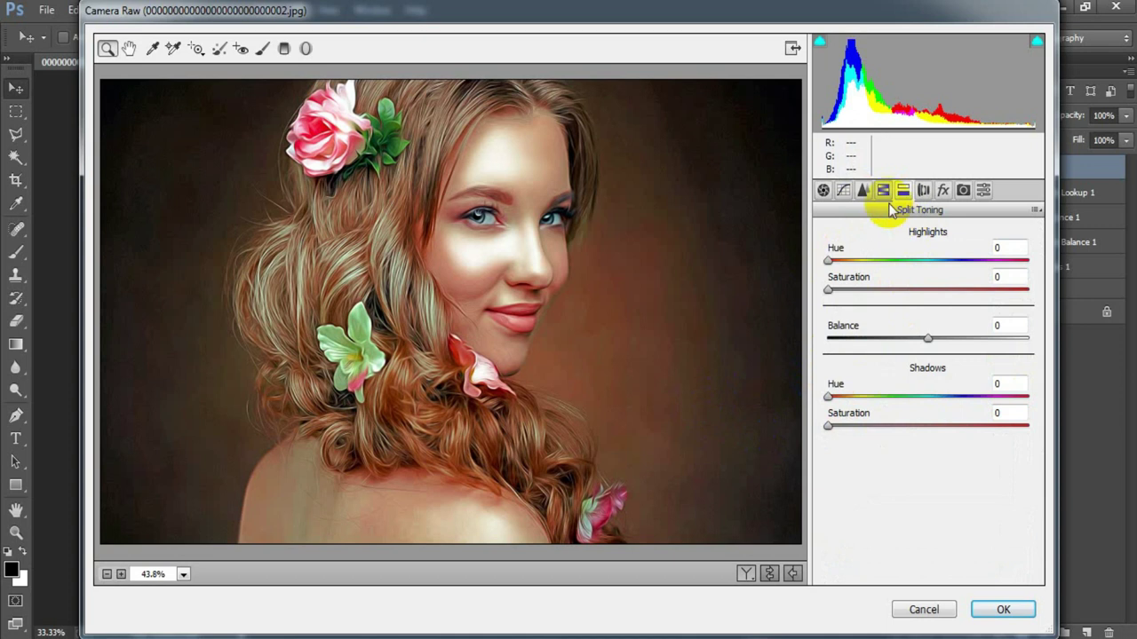
left_click(863, 190)
left_click_drag(929, 346, 940, 352)
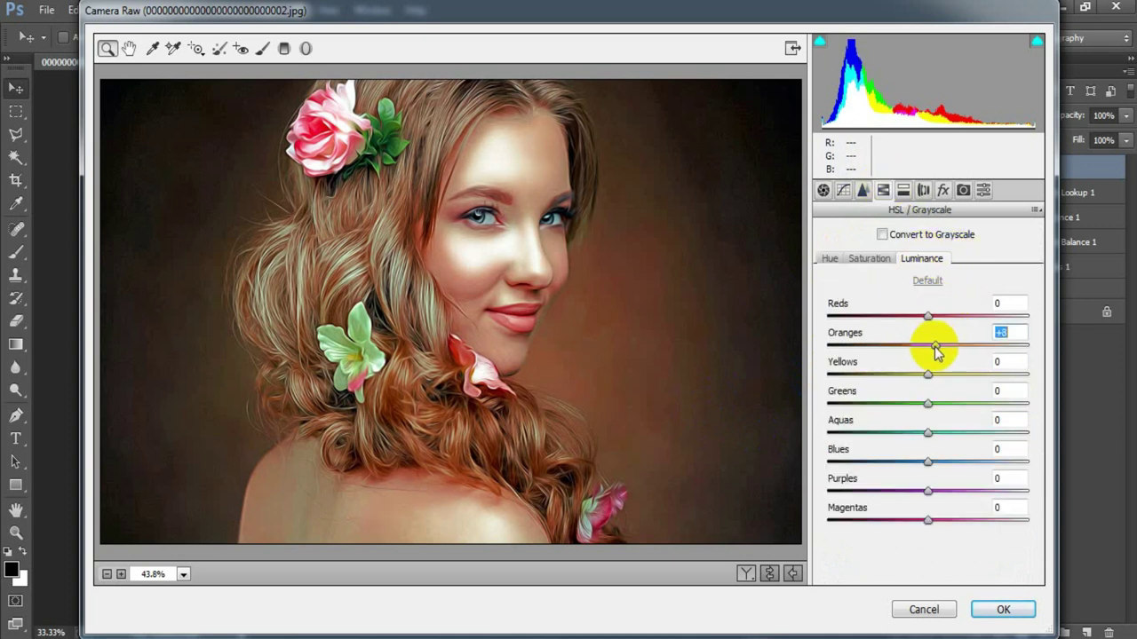
left_click(867, 259)
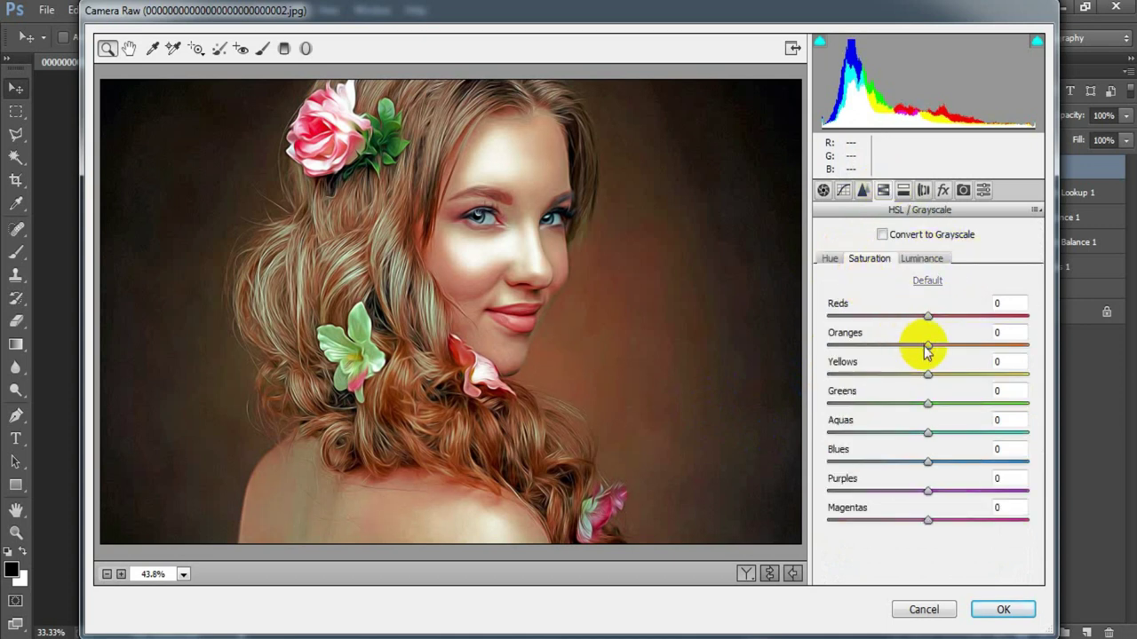
left_click(829, 259)
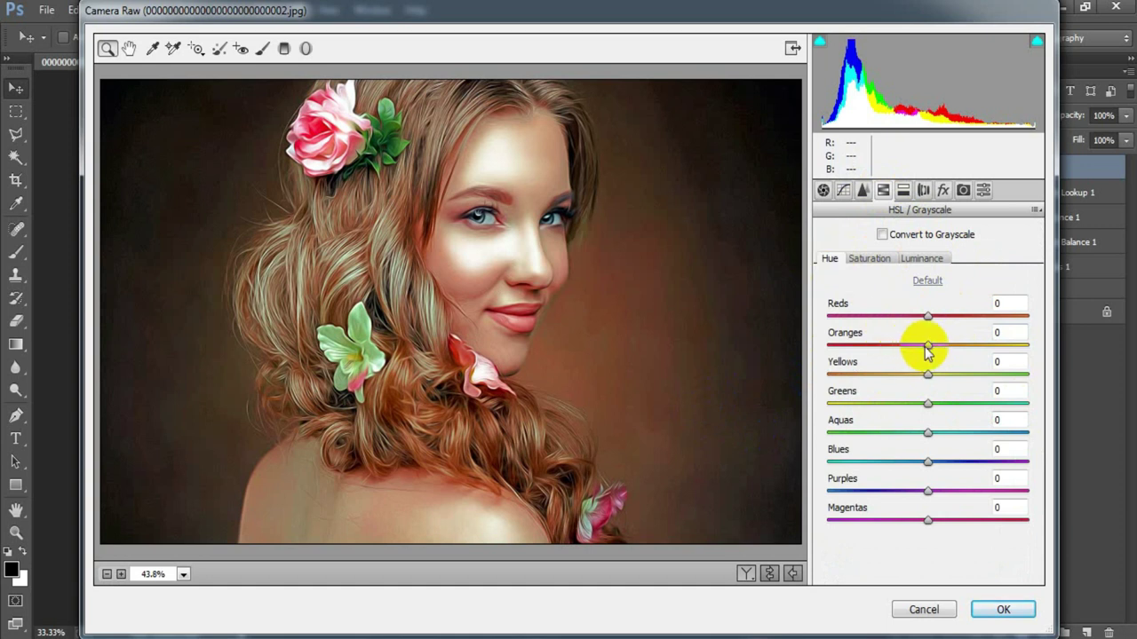
left_click_drag(928, 347, 932, 351)
Step: Compare before and after side by side and apply the Camera Raw edits
left_click(771, 574)
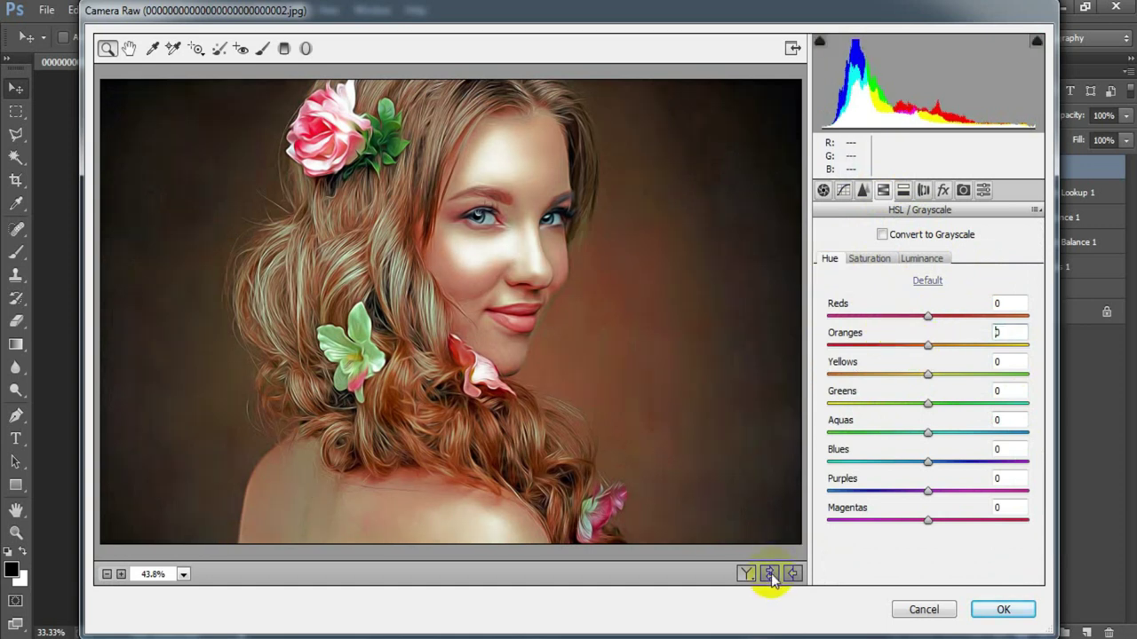
left_click(746, 573)
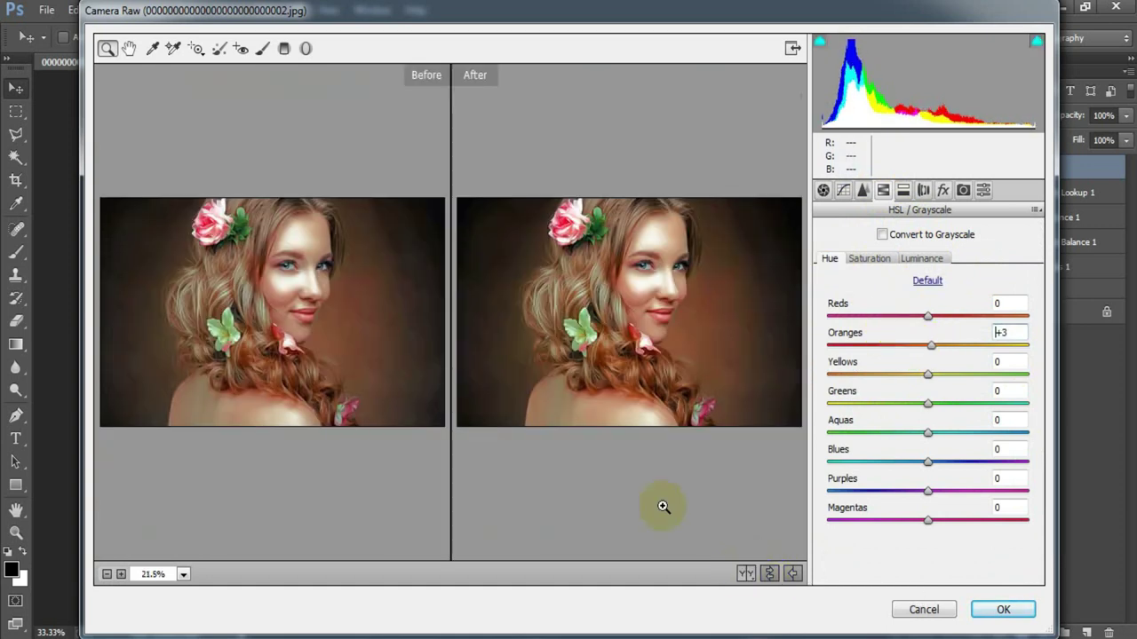
left_click(999, 610)
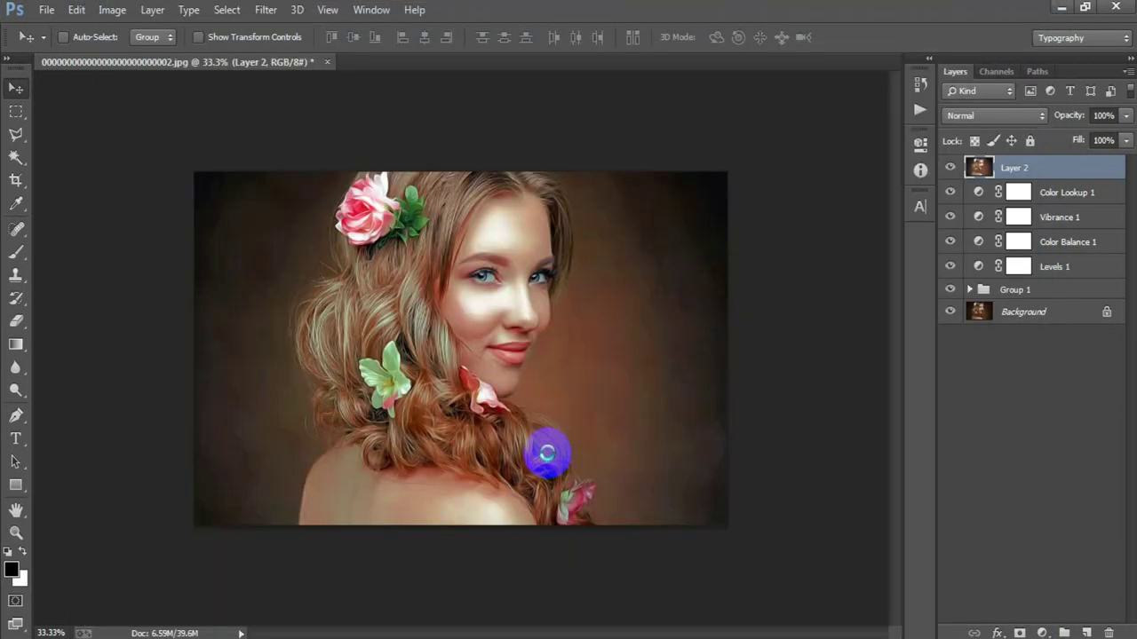
key("ctrl+plus")
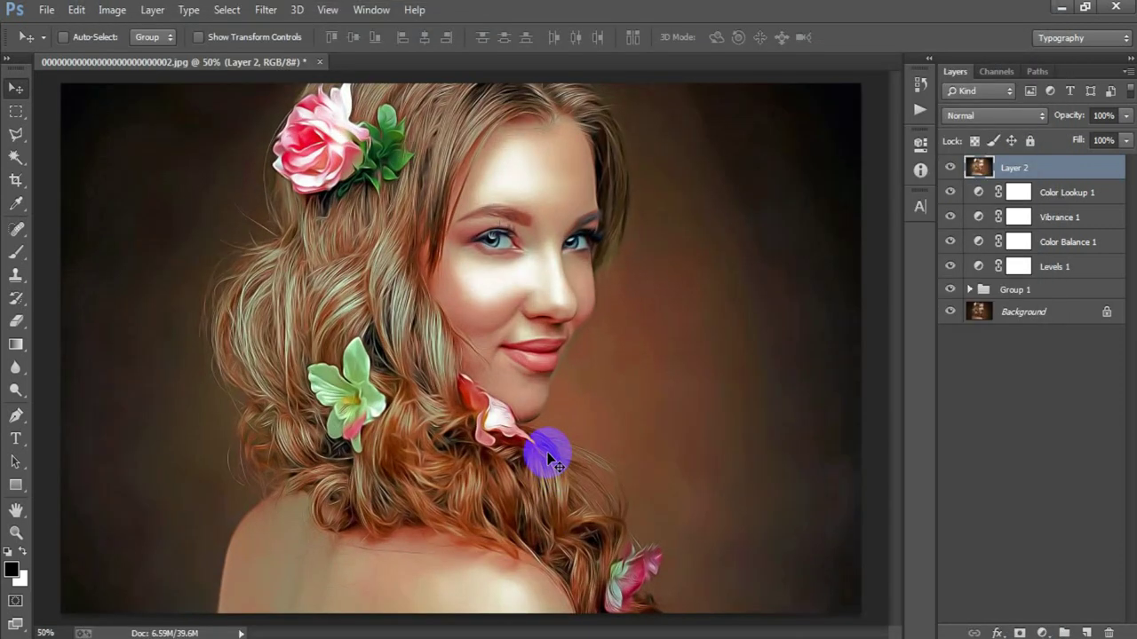
left_click(950, 312, "alt")
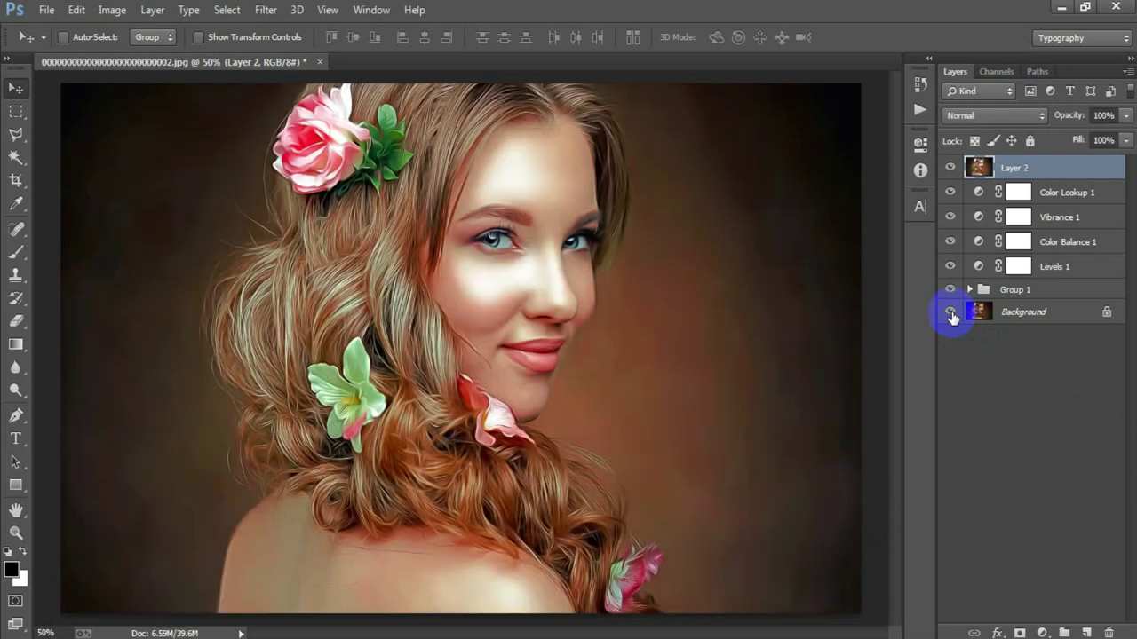
left_click(950, 312, "alt")
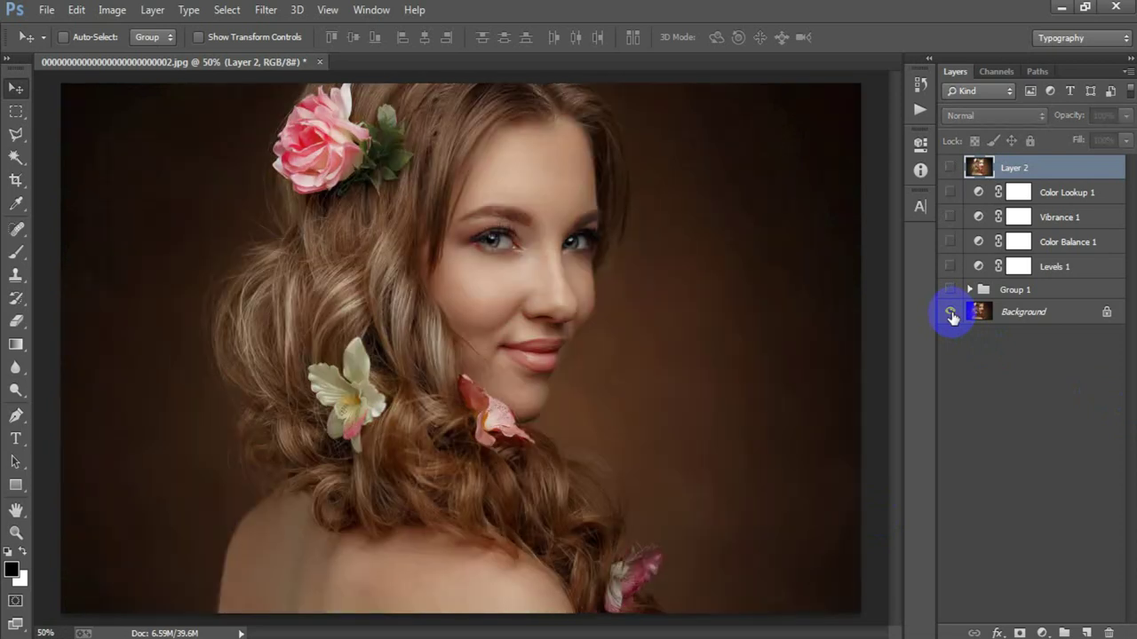
left_click(951, 313, "alt")
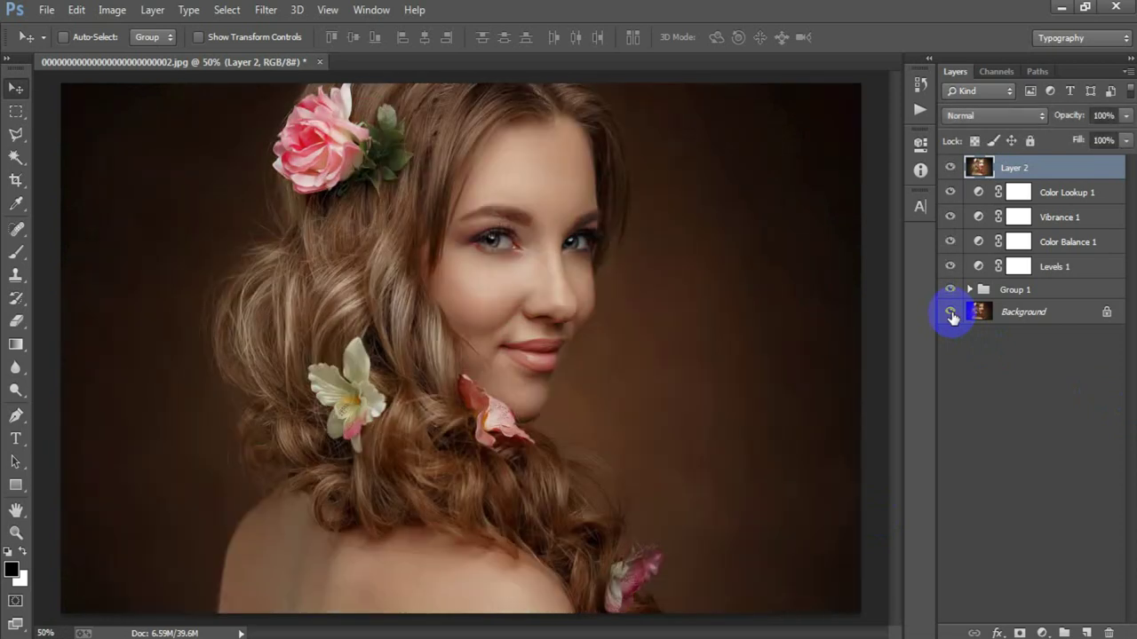
left_click(950, 313, "alt")
left_click(950, 312, "alt")
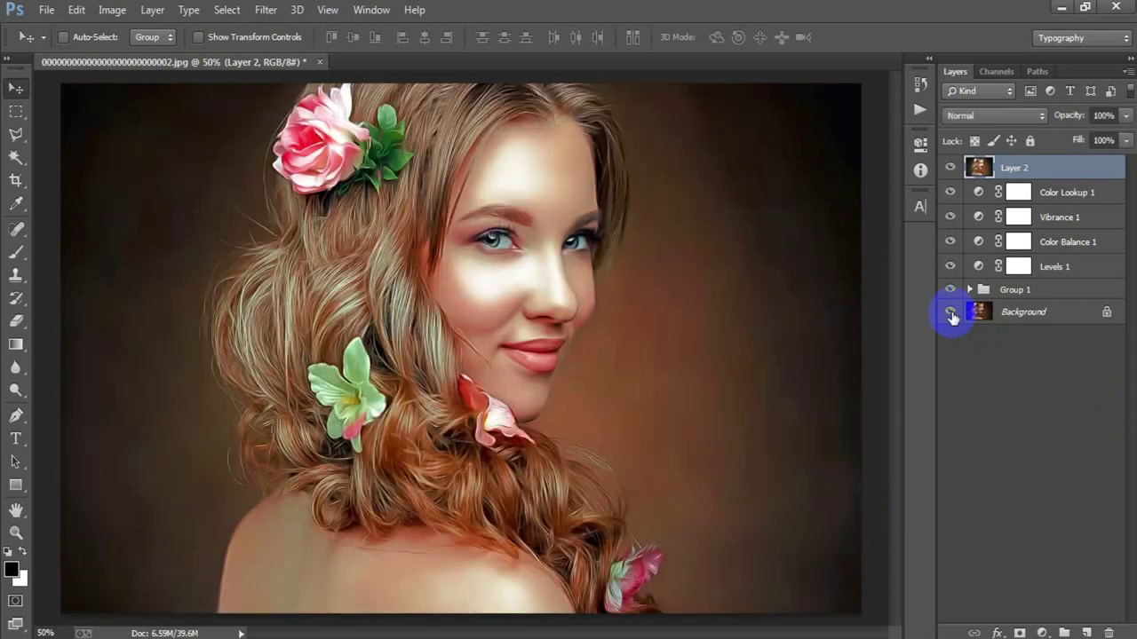
left_click(950, 312, "alt")
left_click(951, 313, "alt")
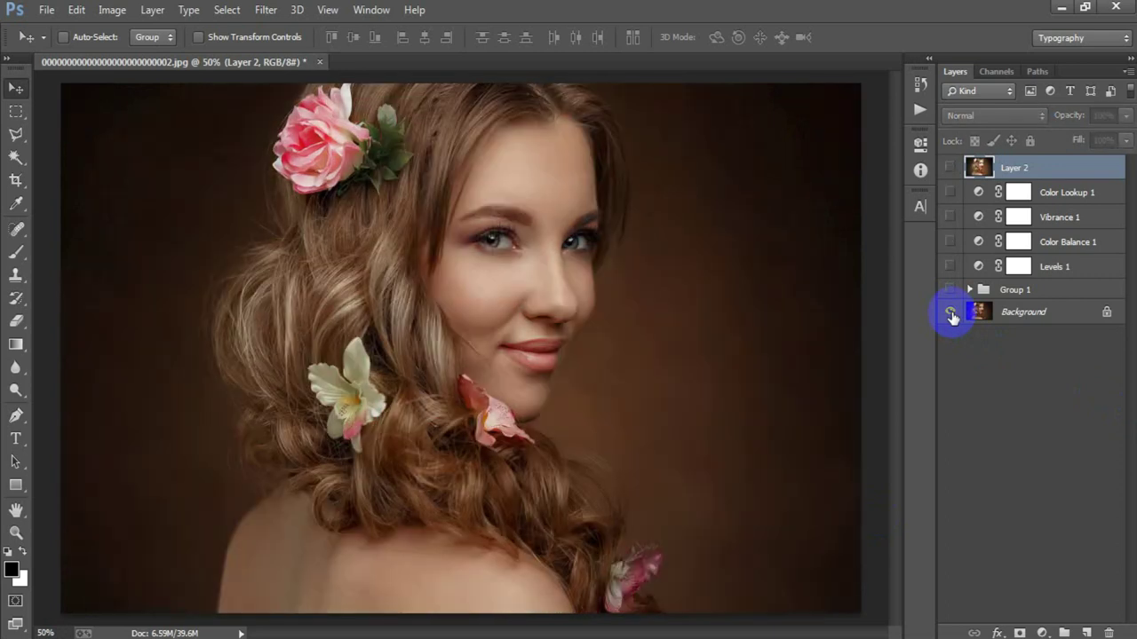
left_click(950, 313, "alt")
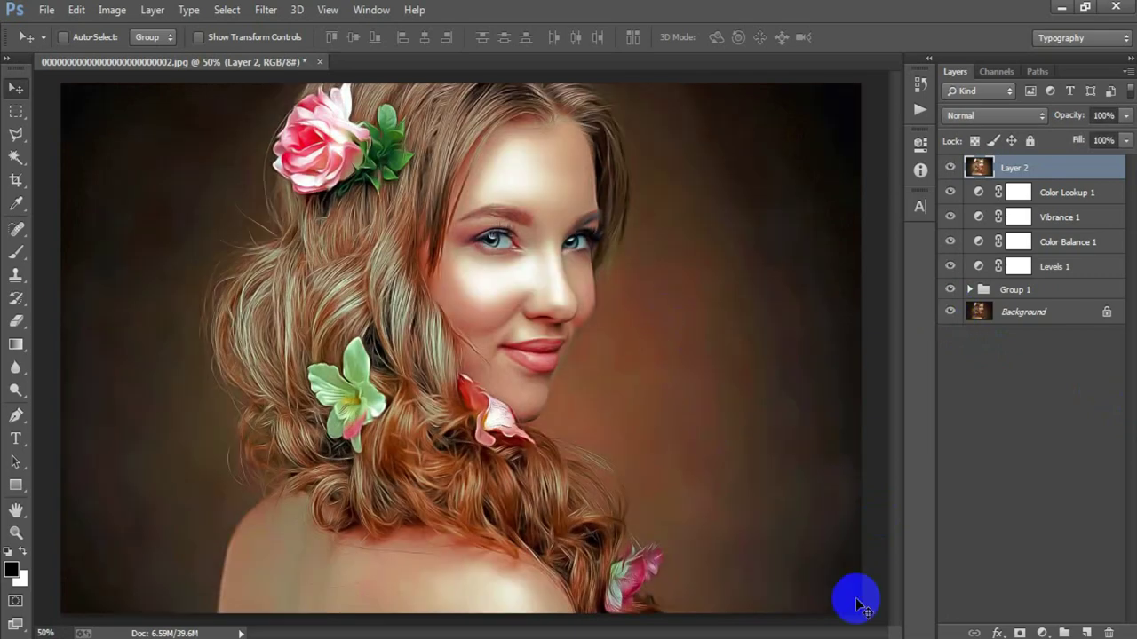